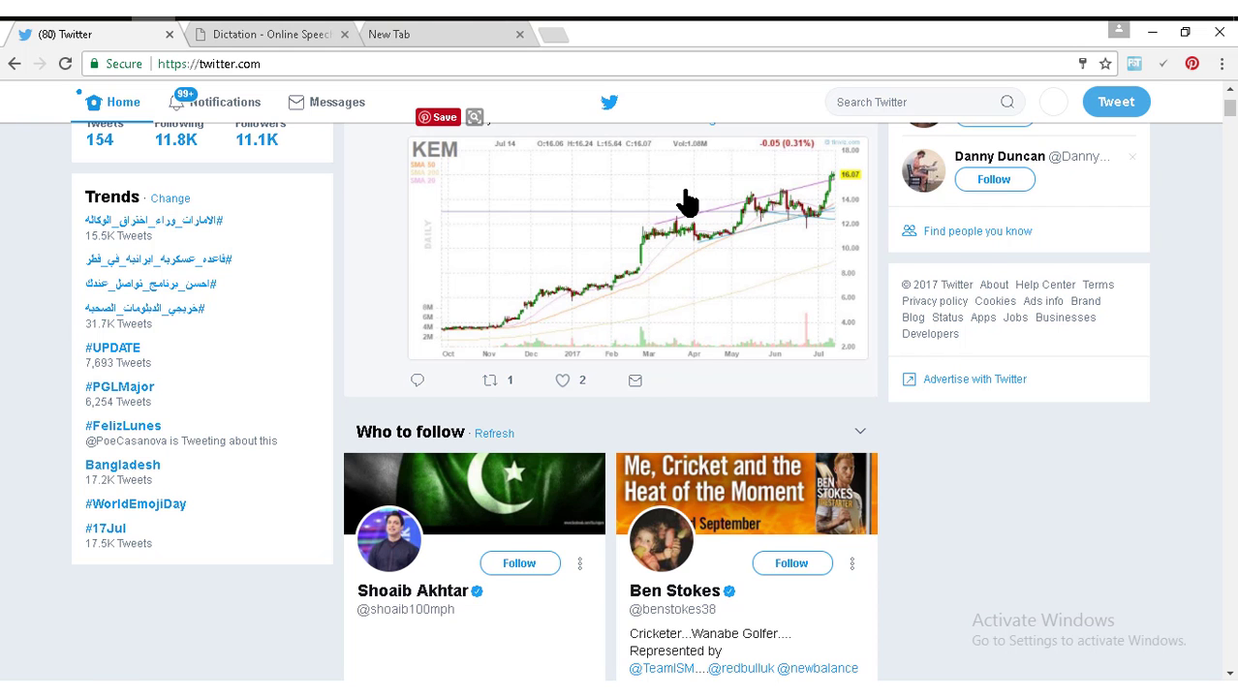
Step: Search Twitter for 'men fitness'
left_click(905, 101)
type("meng")
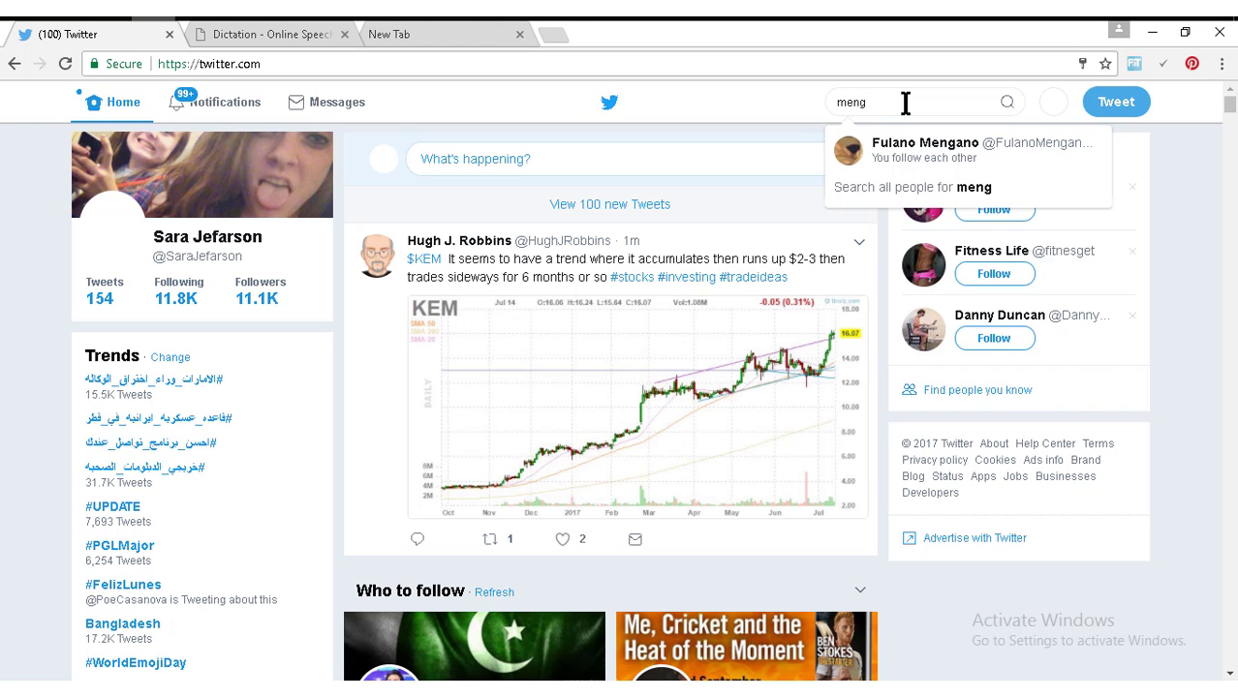
key("BackSpace")
key("BackSpace")
type("n fitness")
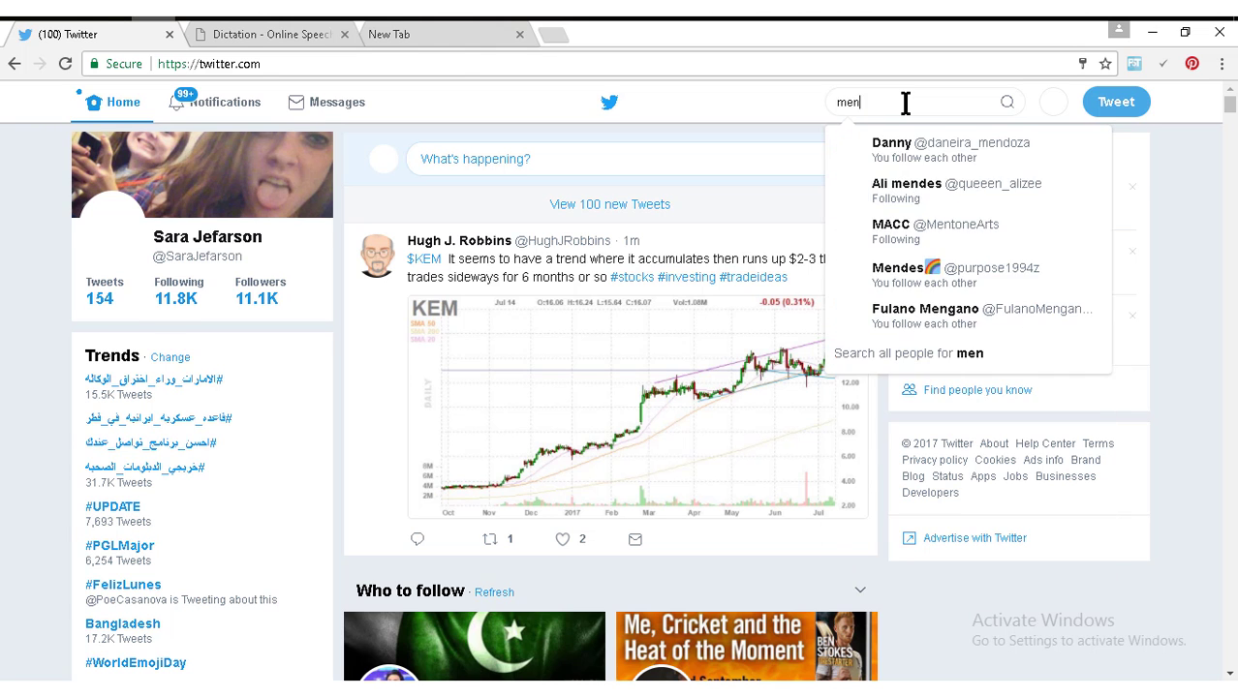
key("Return")
Step: Open the Men's Health Mag profile's Followers list and scroll through it
left_click(484, 356)
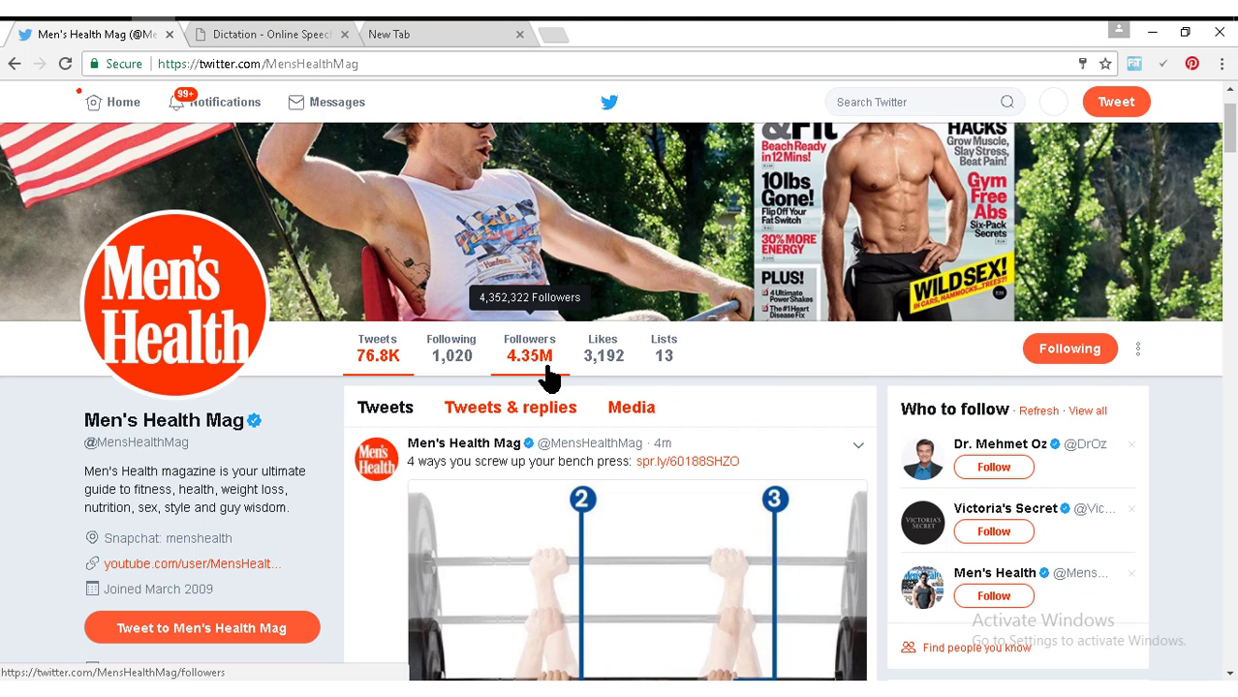
left_click(549, 376)
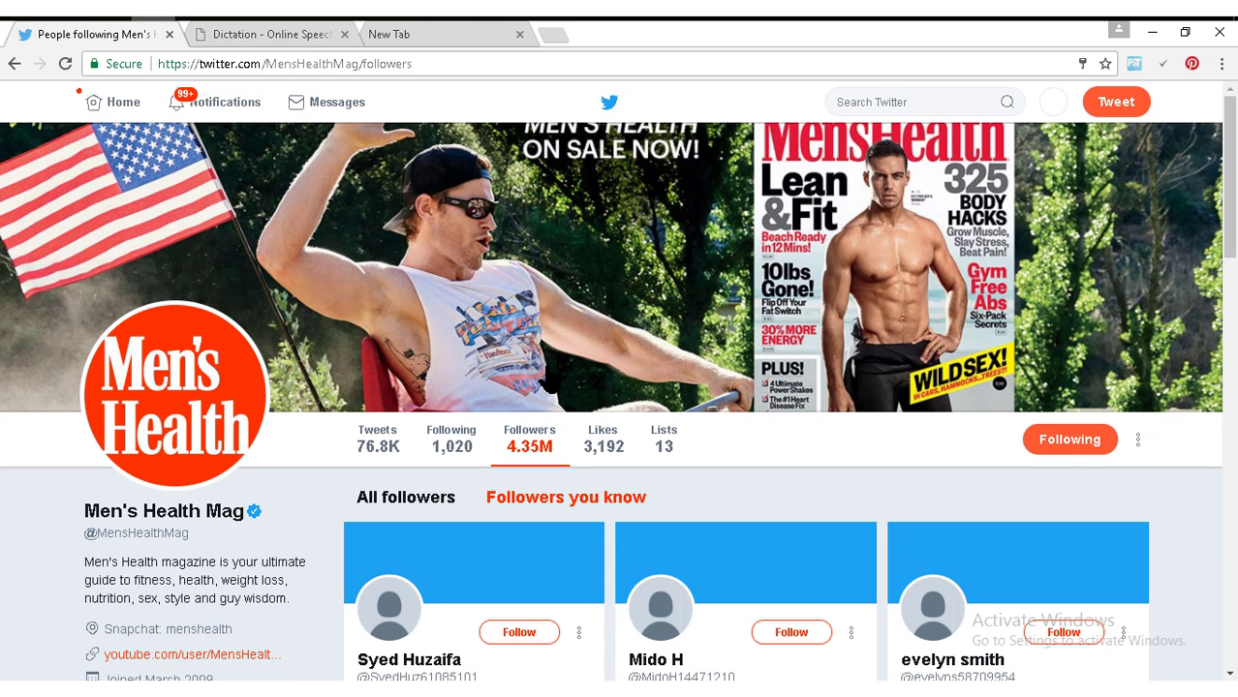
scroll(549, 376, "down", 1)
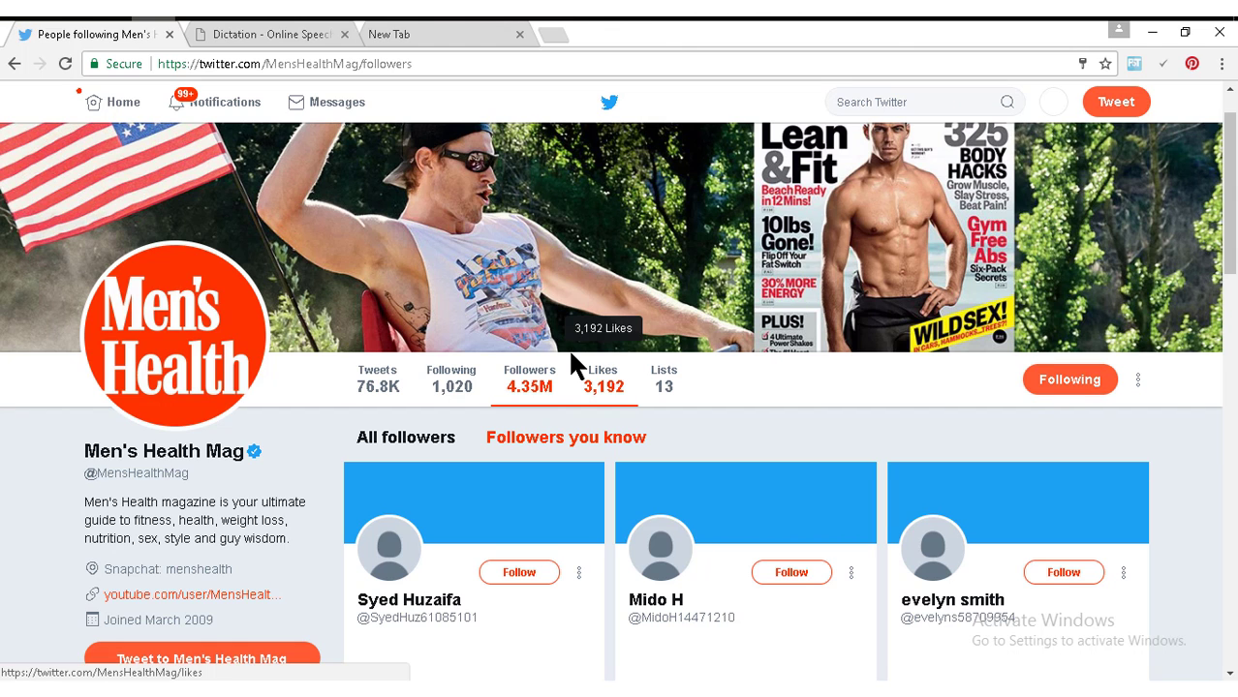
scroll(571, 363, "down", 3)
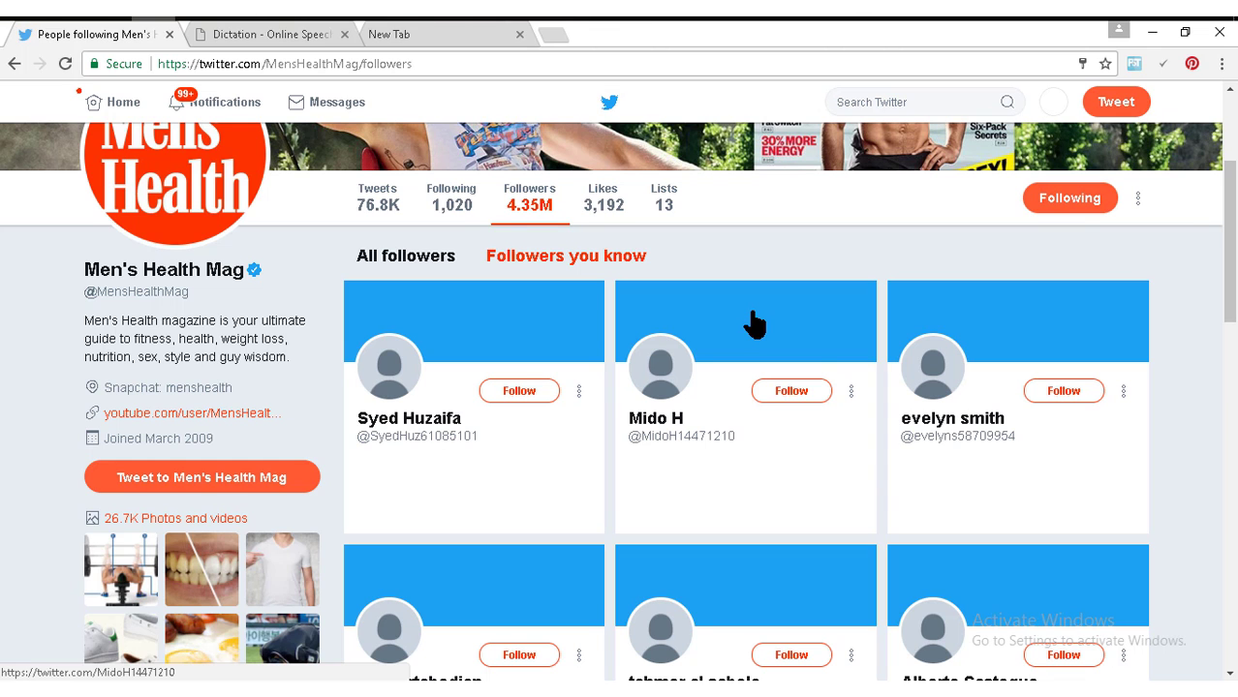
scroll(755, 324, "up", 2)
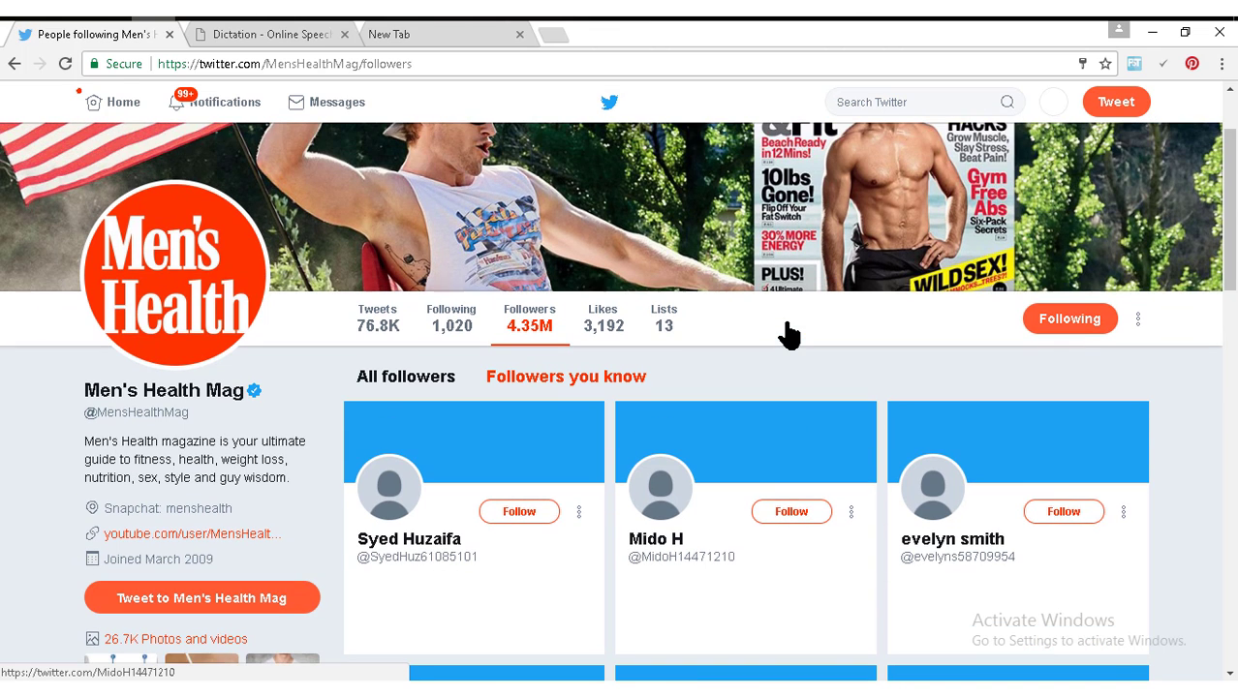
scroll(787, 334, "down", 1)
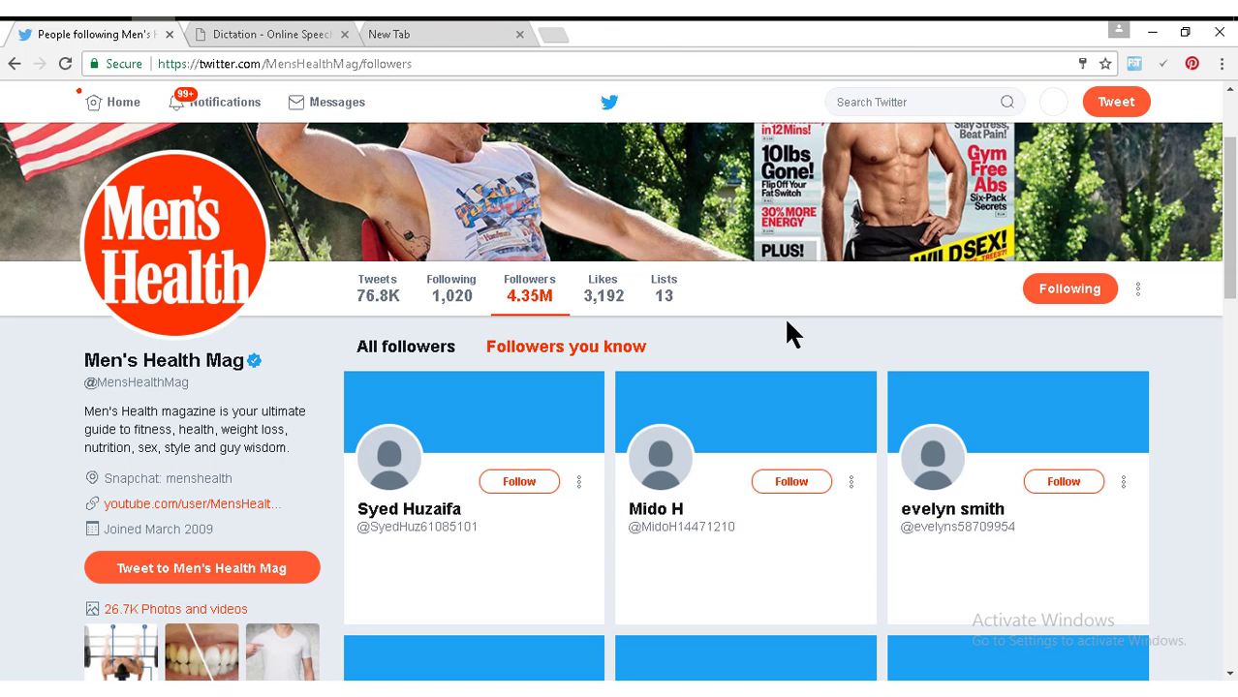
left_click(460, 33)
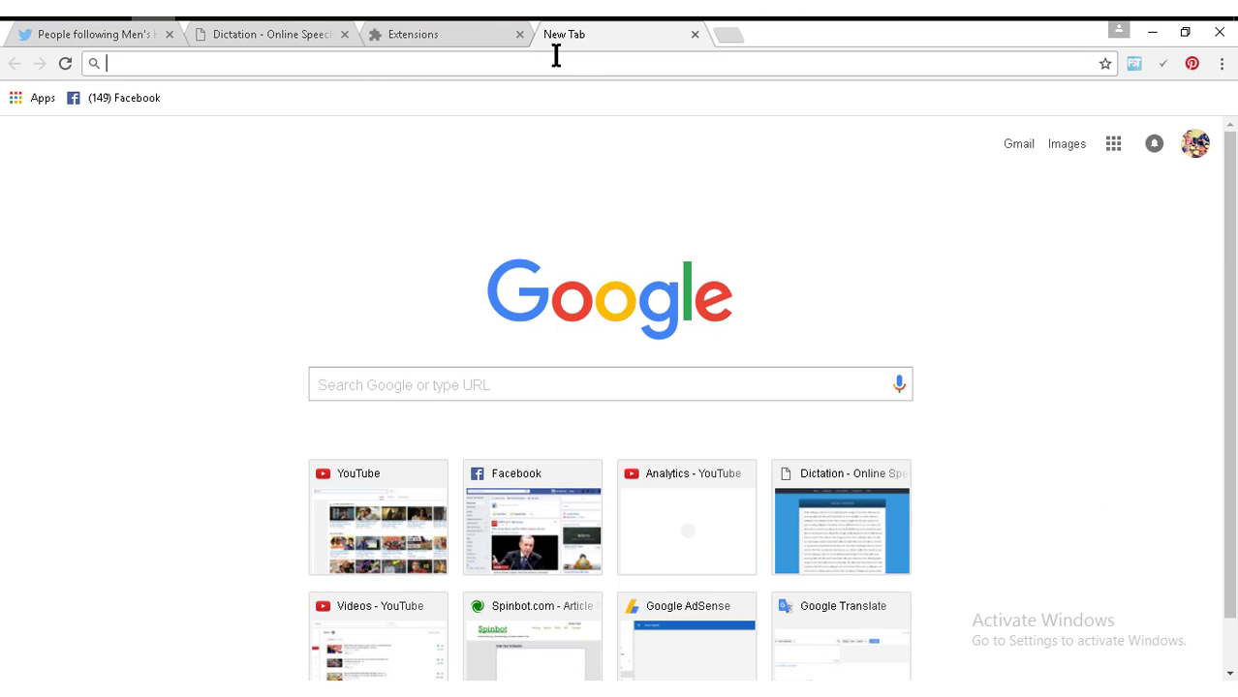
Step: Load chrome://extensions, then go from the extensions page to the Chrome Web Store
type("chrome")
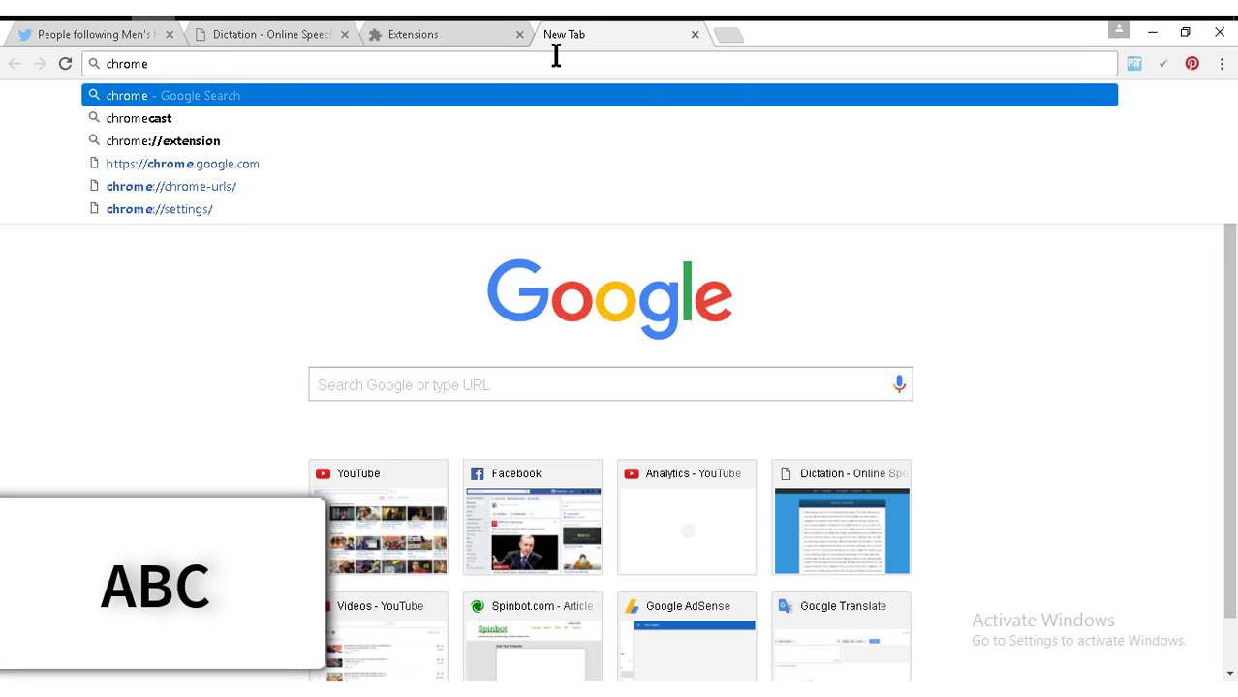
type("://")
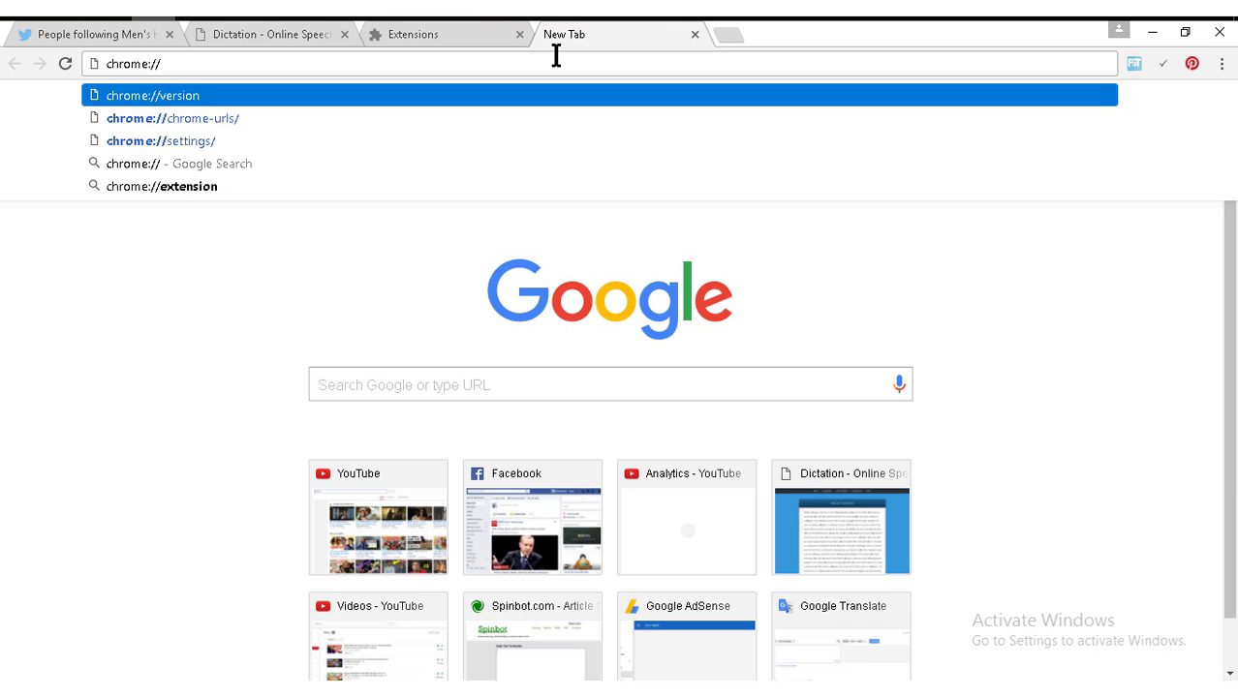
type("extensions")
key("Return")
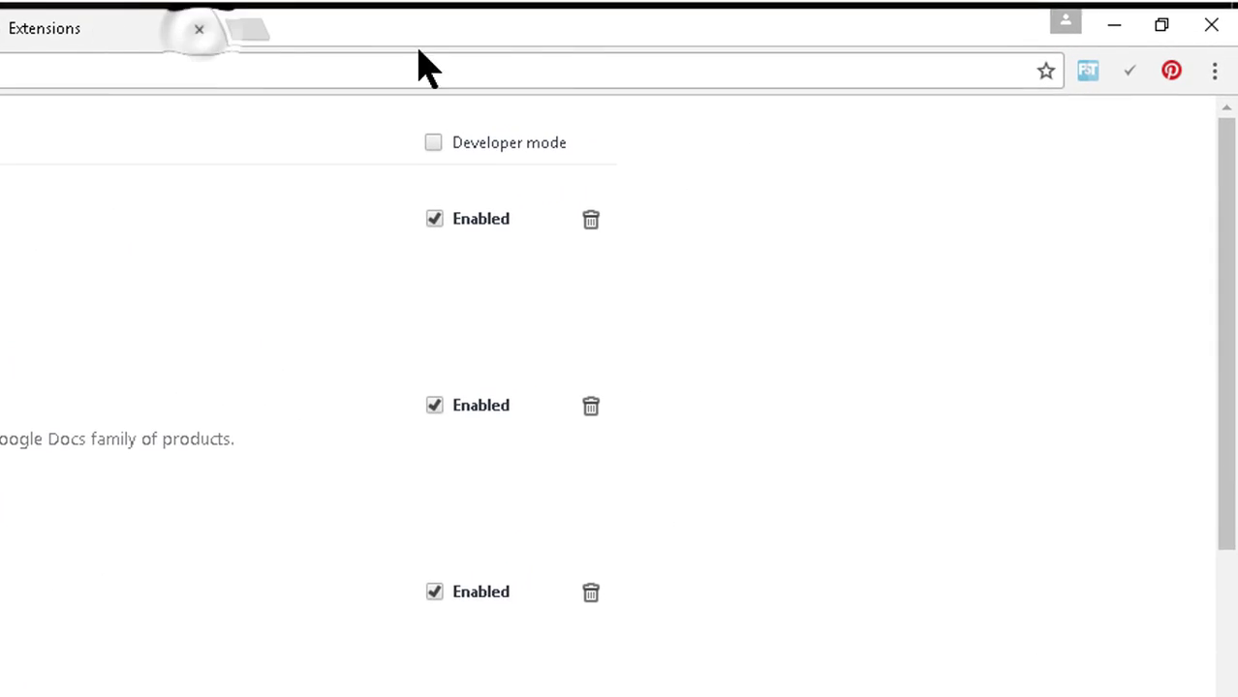
left_click(1214, 71)
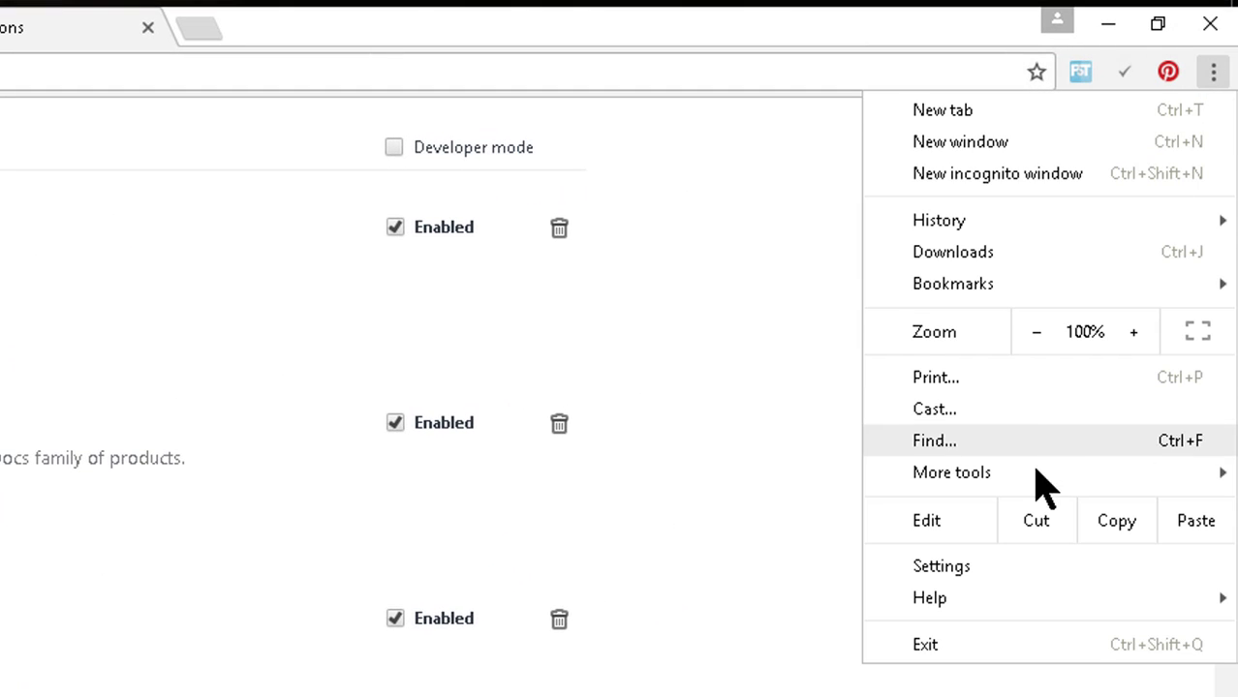
mouse_move(975, 474)
left_click(584, 581)
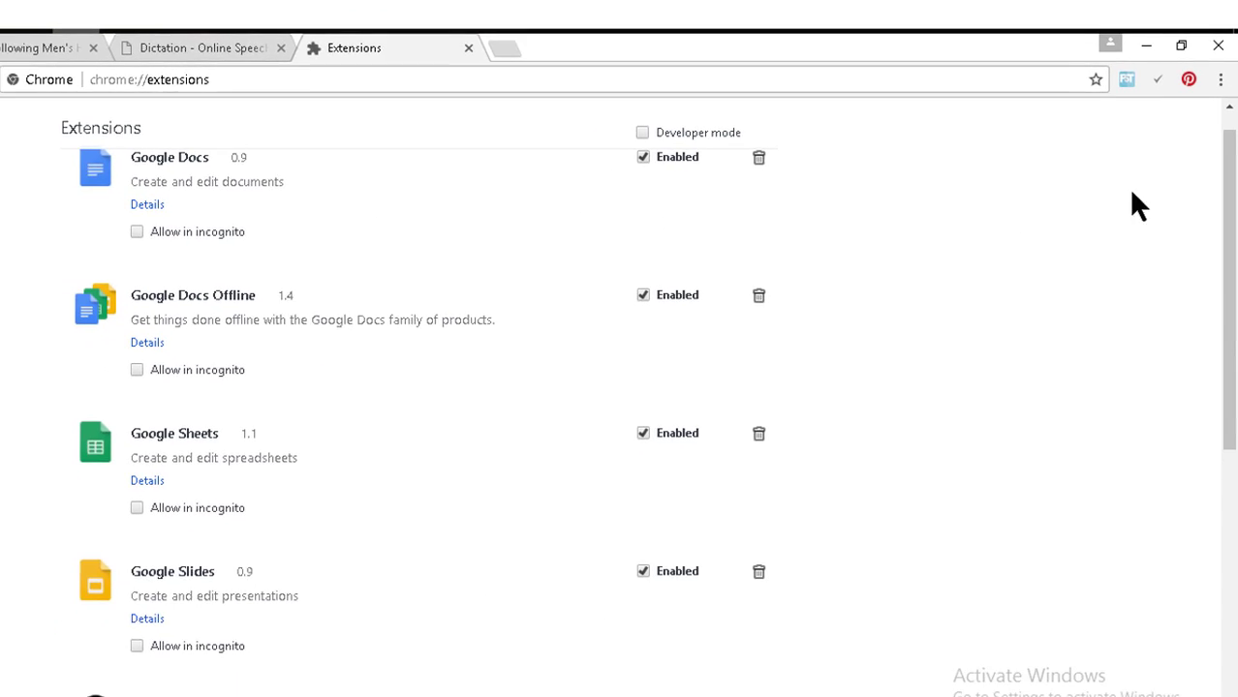
scroll(678, 436, "down", 8)
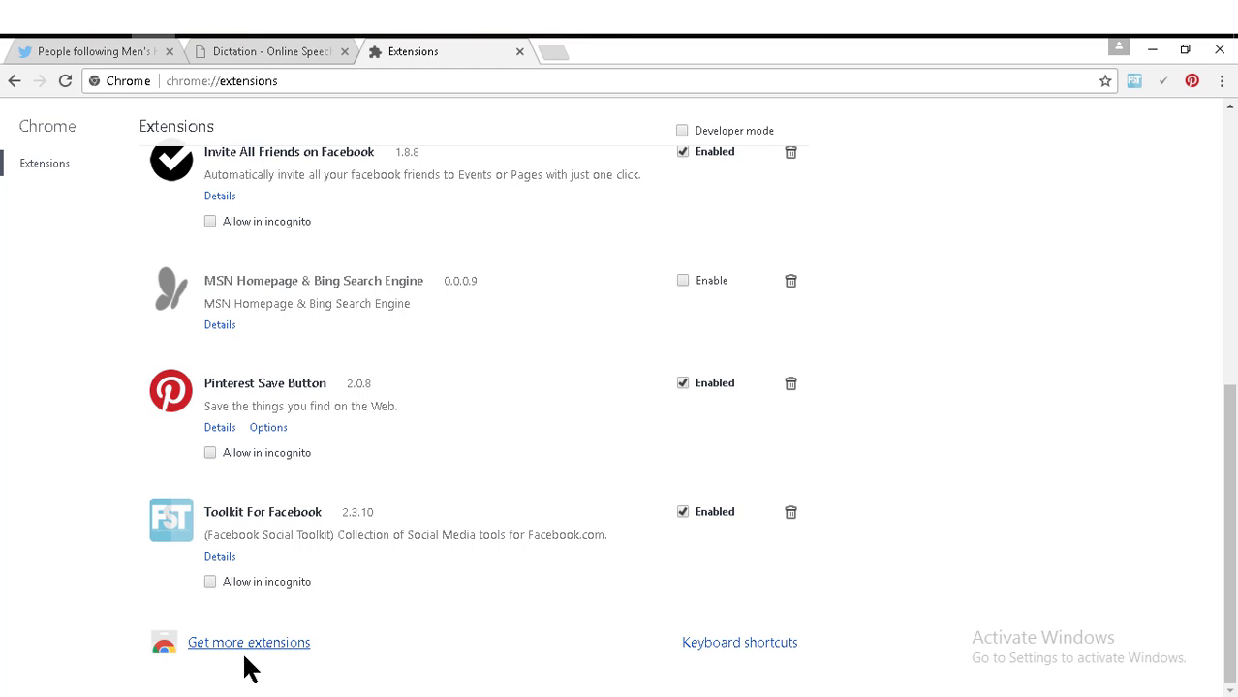
left_click(249, 643)
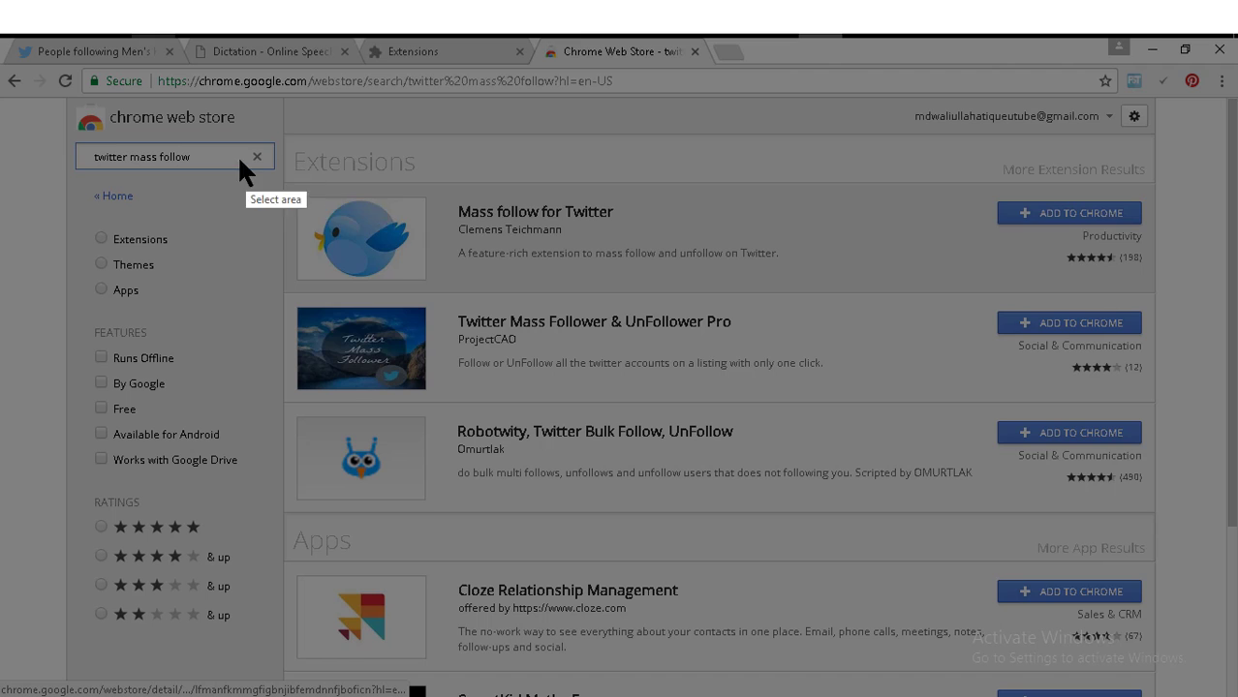
Step: Capture the store search results and outline Mass follow for Twitter and its install button in red
mouse_move(240, 159)
left_mouse_down()
mouse_move(1160, 339)
mouse_move(1219, 312)
mouse_move(1183, 311)
left_mouse_up()
left_click(1201, 208)
left_click_drag(401, 188, 708, 278)
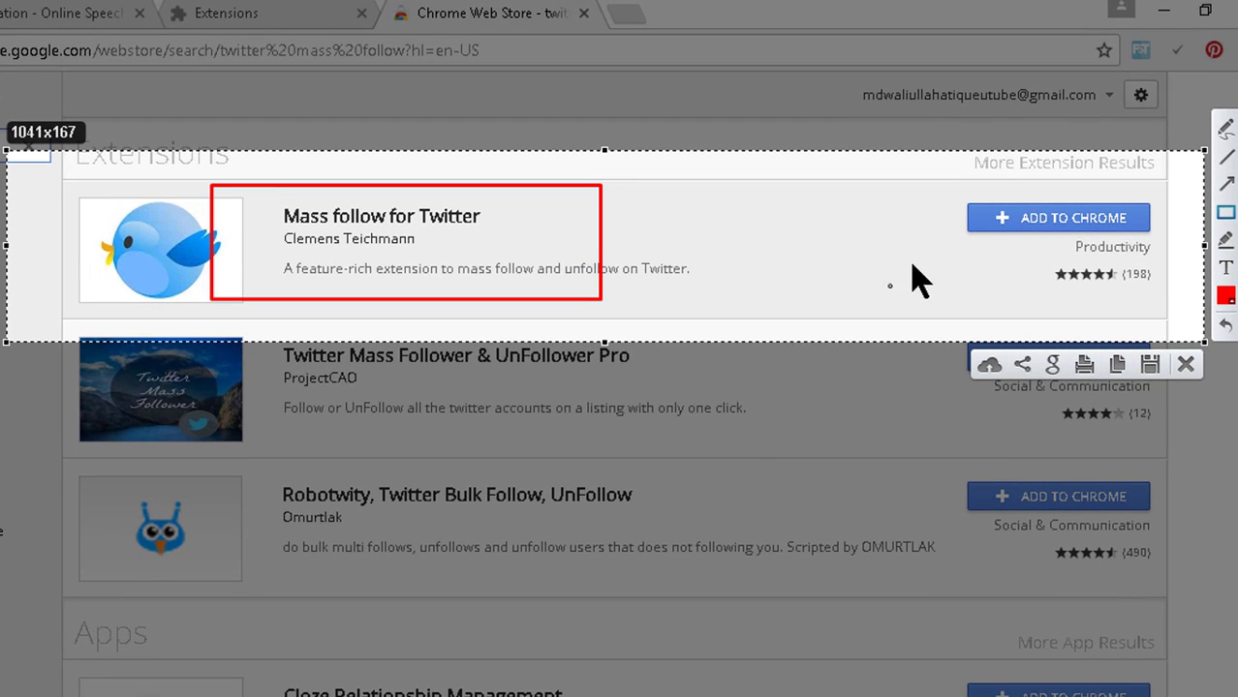
left_click_drag(925, 180, 1176, 251)
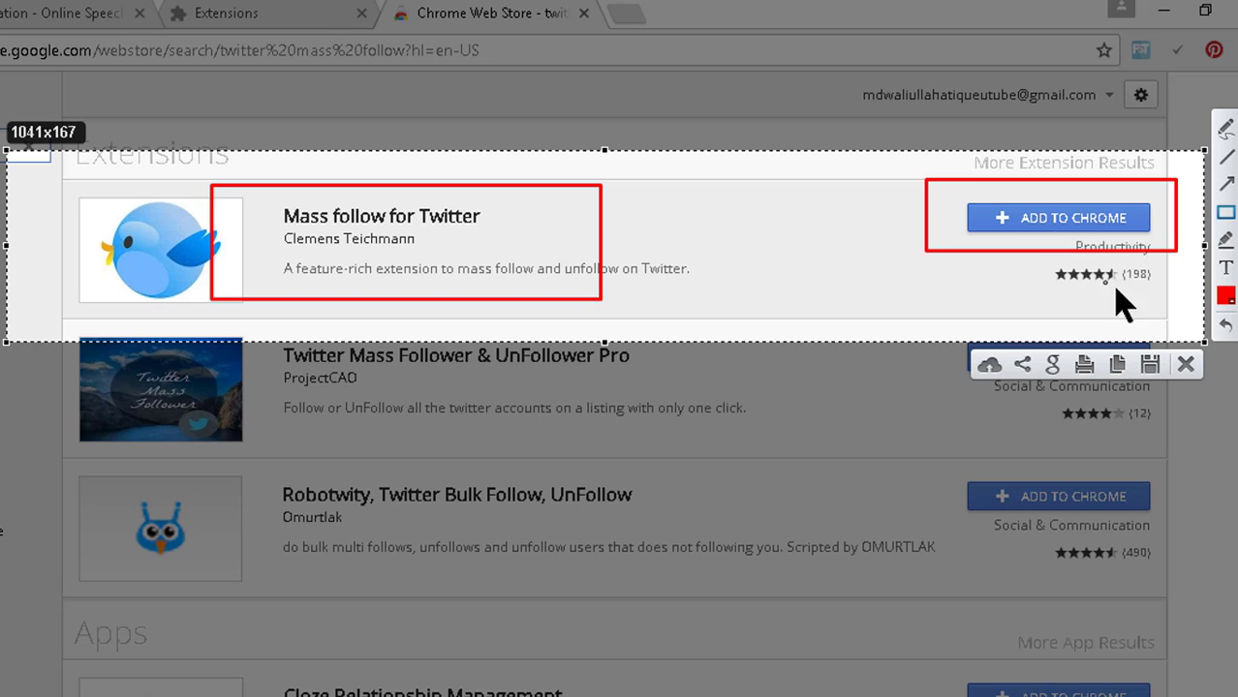
left_click(1185, 364)
Step: Add the Mass follow for Twitter extension to Chrome and dismiss the confirmation notice
left_click(1046, 232)
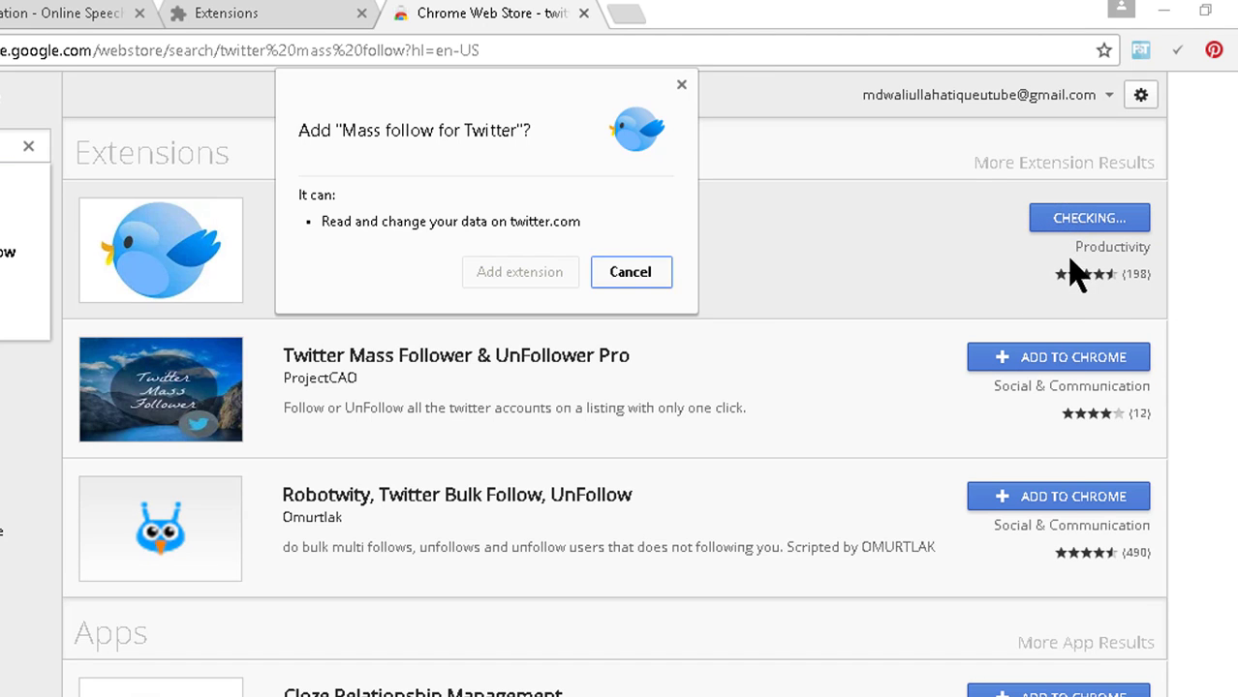
left_click(539, 282)
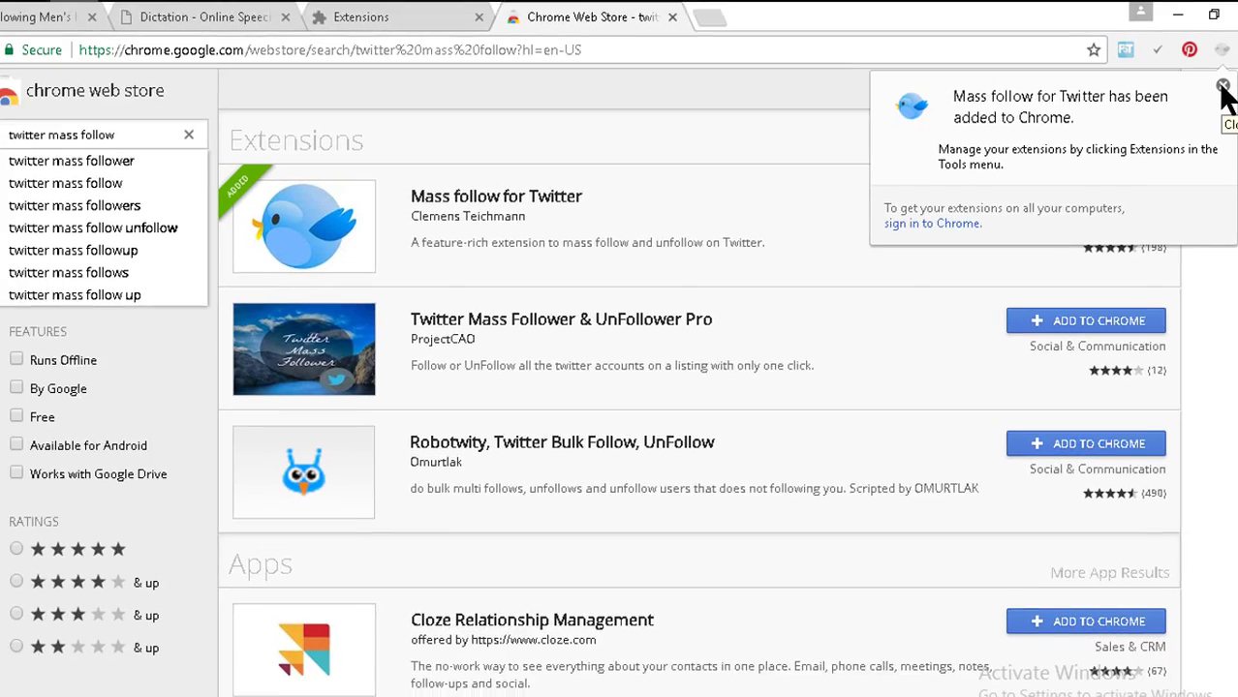
left_click(1222, 87)
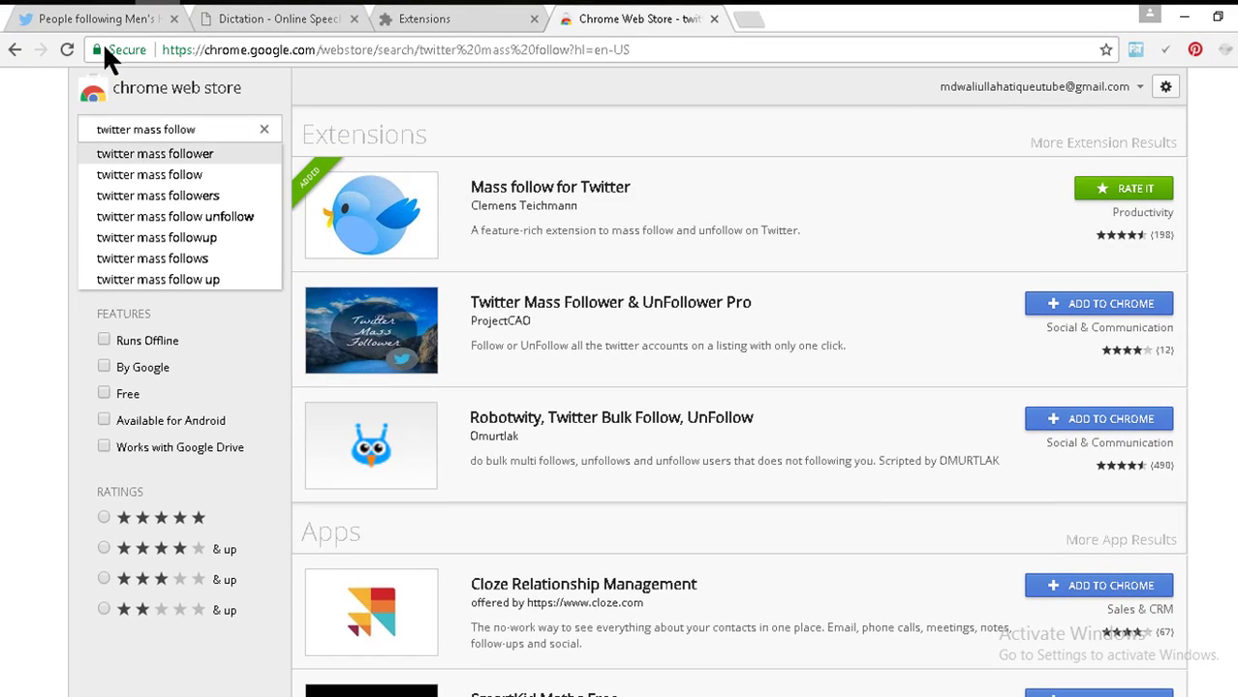
Step: Return to the Men's Health Mag followers tab and reload it so the Mass Follow panel appears
left_click(20, 15)
scroll(871, 334, "up", 2)
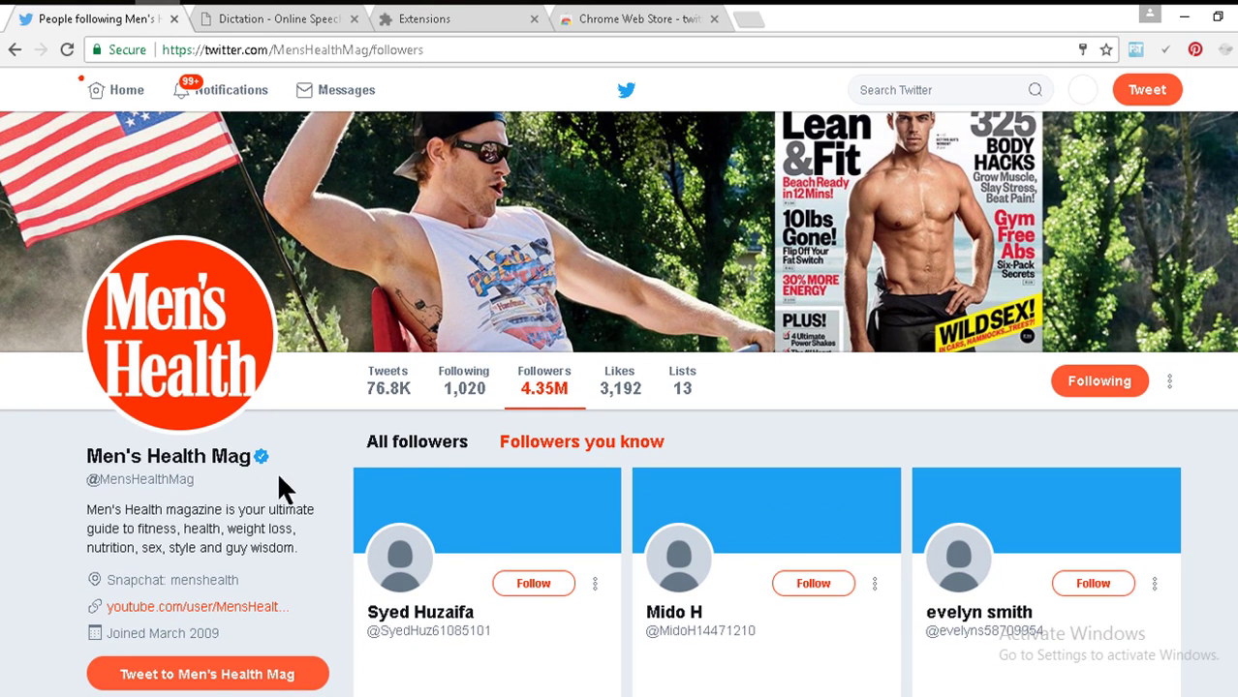
left_click(67, 50)
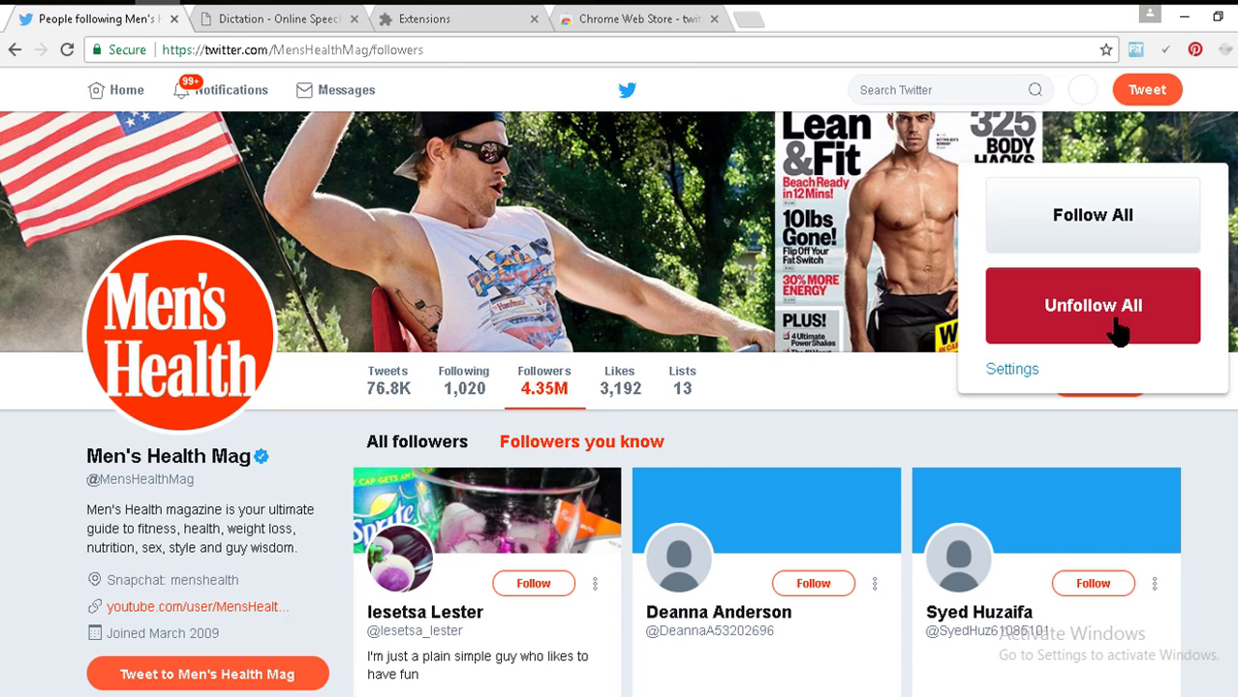
scroll(908, 330, "down", 2)
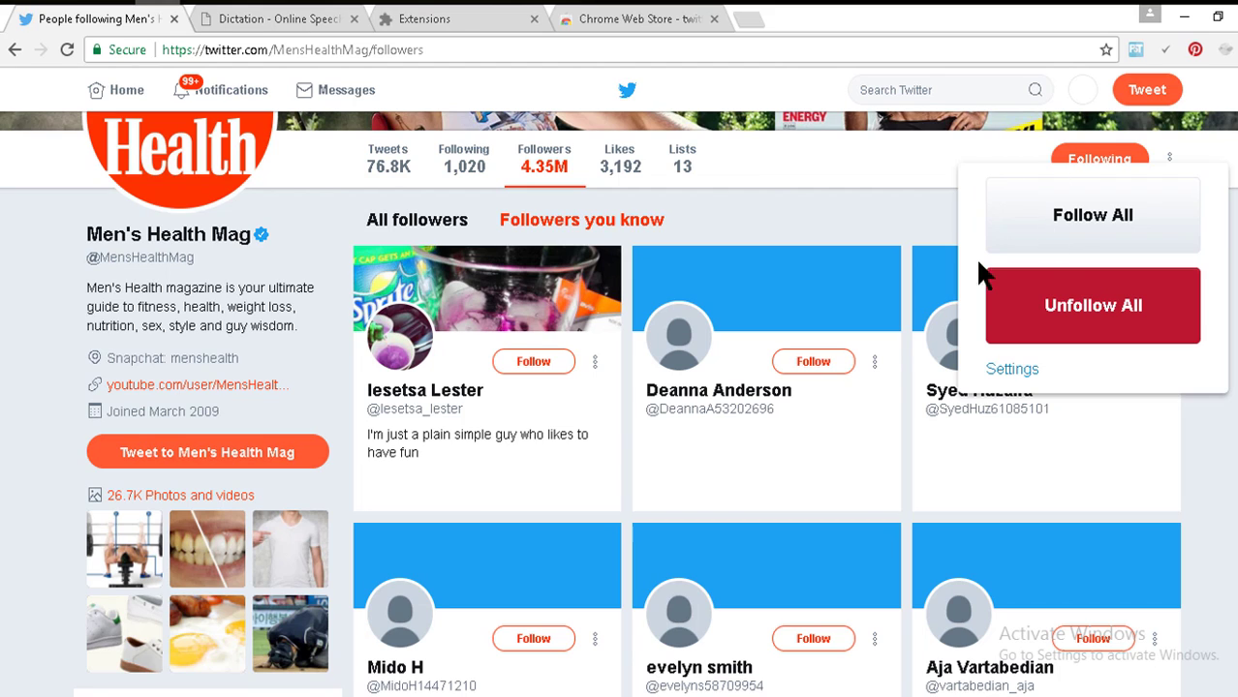
Step: Open the Mass Follow settings, look through the follow and unfollow options, and close them
left_click(1013, 370)
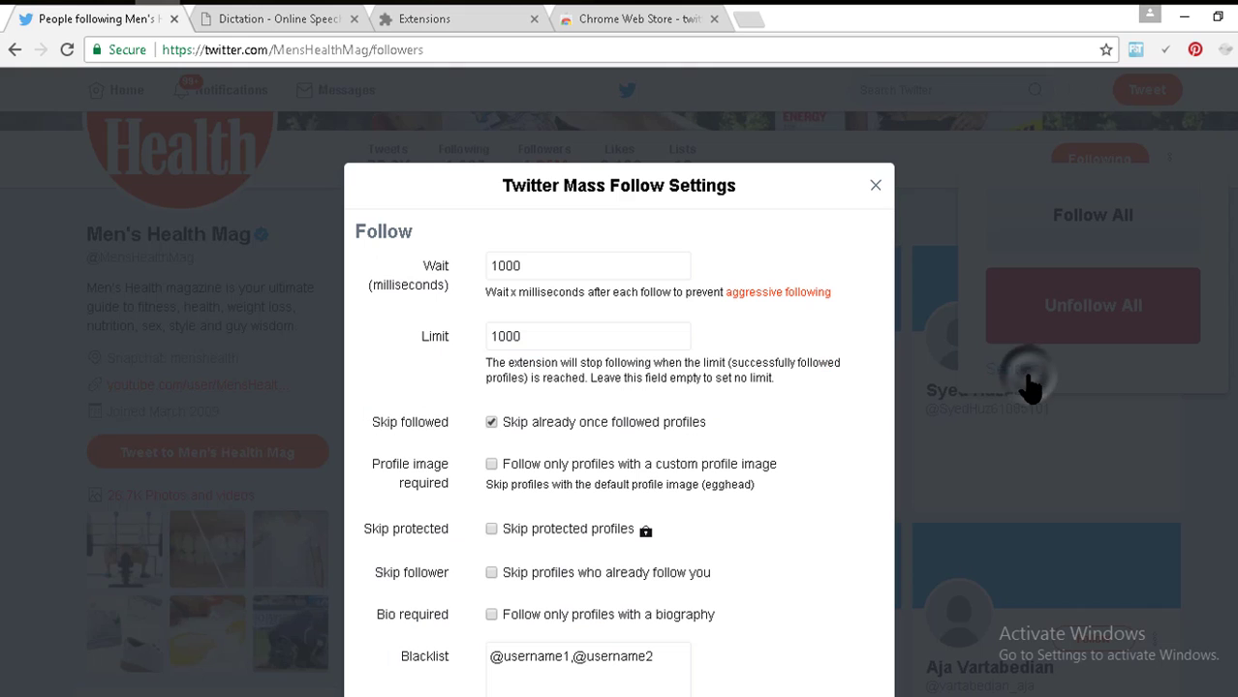
scroll(978, 378, "down", 1)
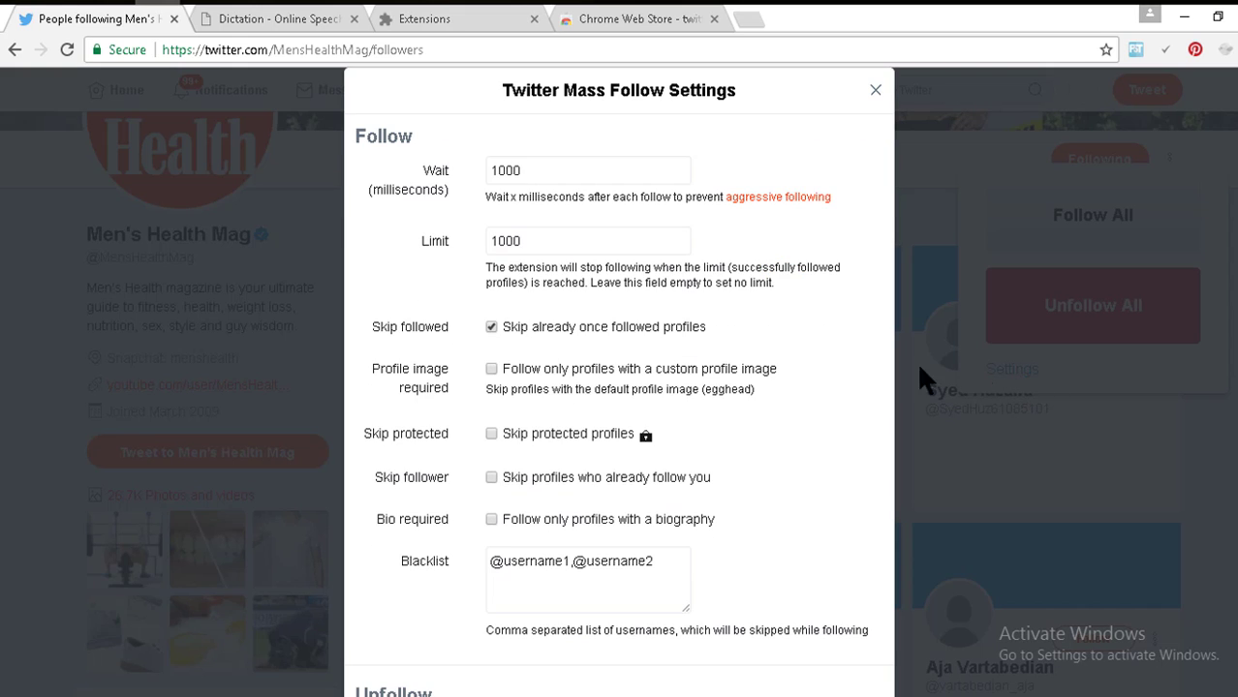
scroll(765, 214, "down", 2)
scroll(720, 250, "down", 5)
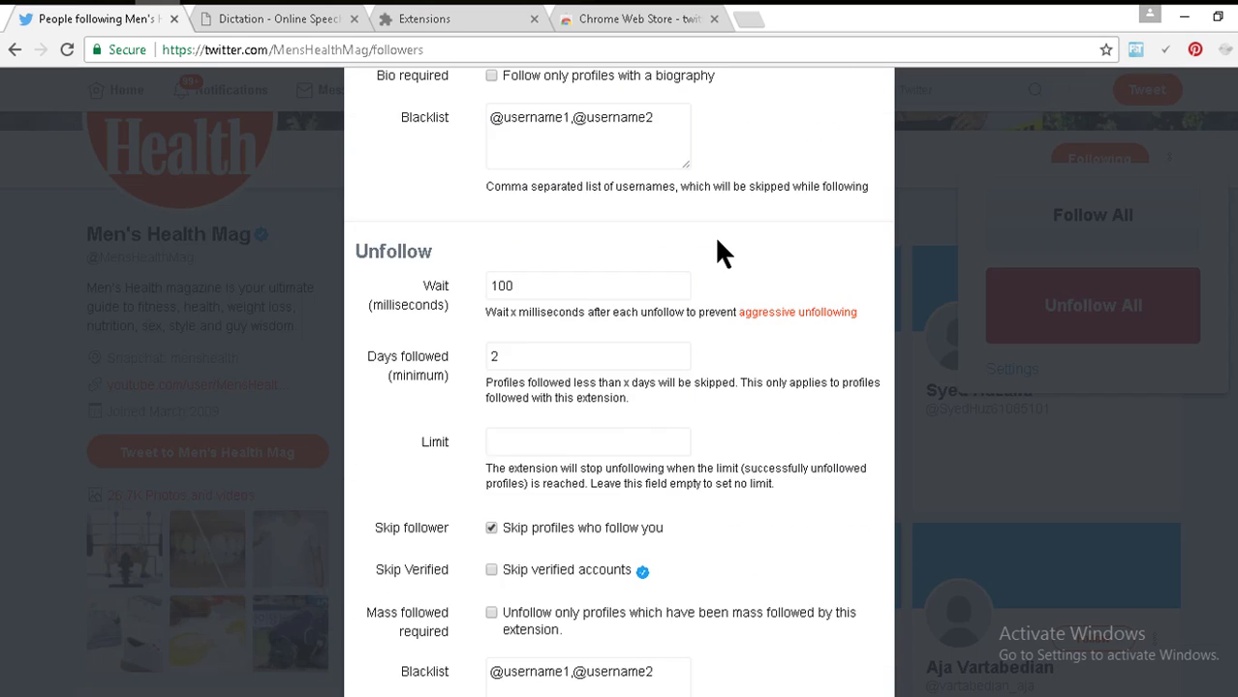
scroll(720, 249, "up", 2)
scroll(718, 243, "up", 5)
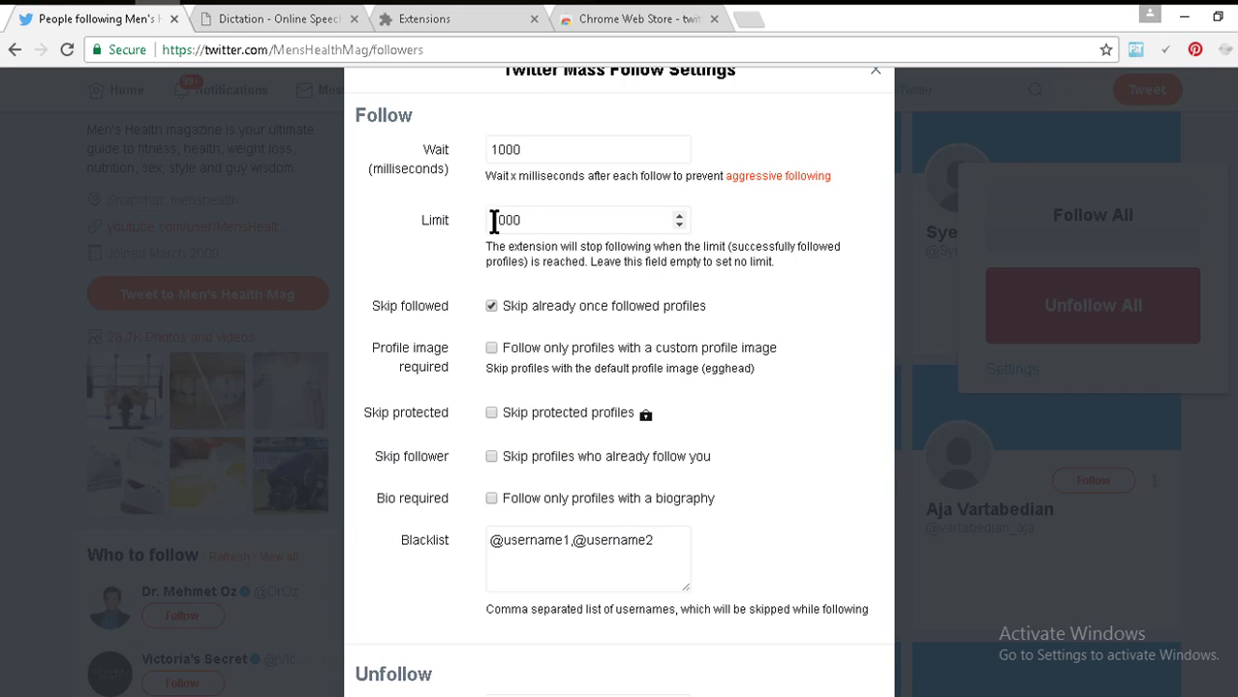
left_click(875, 72)
Step: Scroll the followers page, then reopen the Mass Follow settings
scroll(1022, 249, "up", 2)
scroll(929, 320, "down", 1)
scroll(800, 323, "down", 1)
scroll(840, 262, "down", 3)
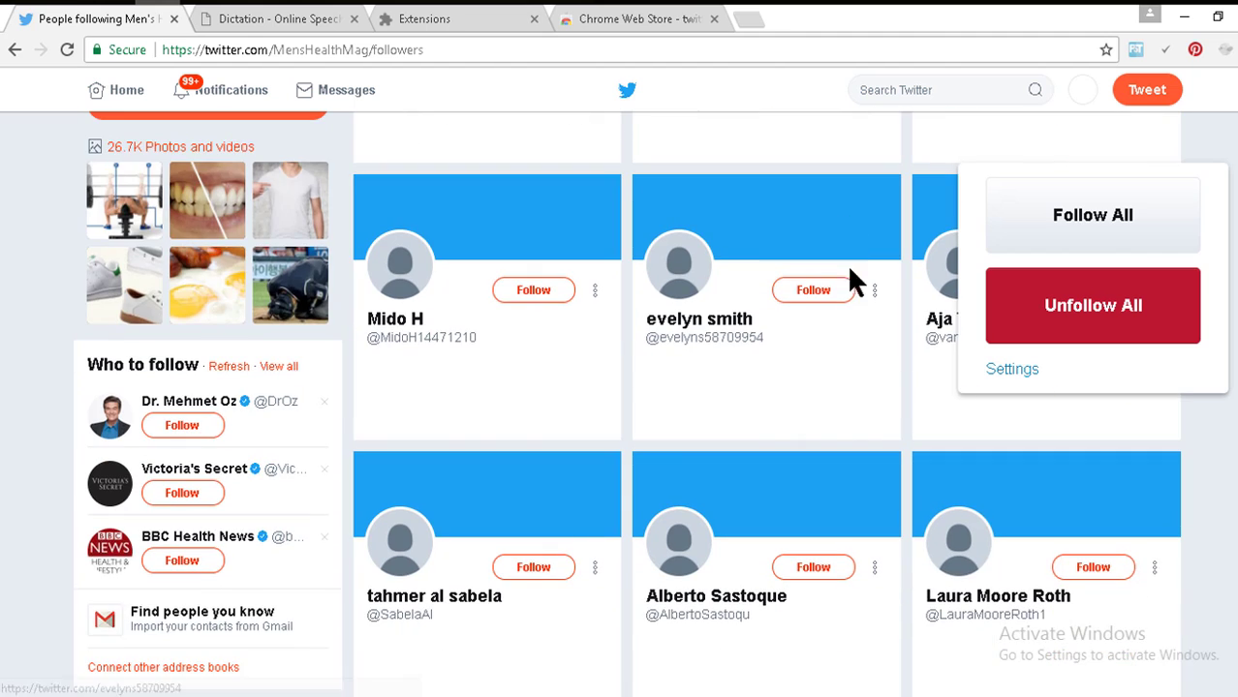
scroll(903, 343, "up", 5)
scroll(903, 344, "up", 2)
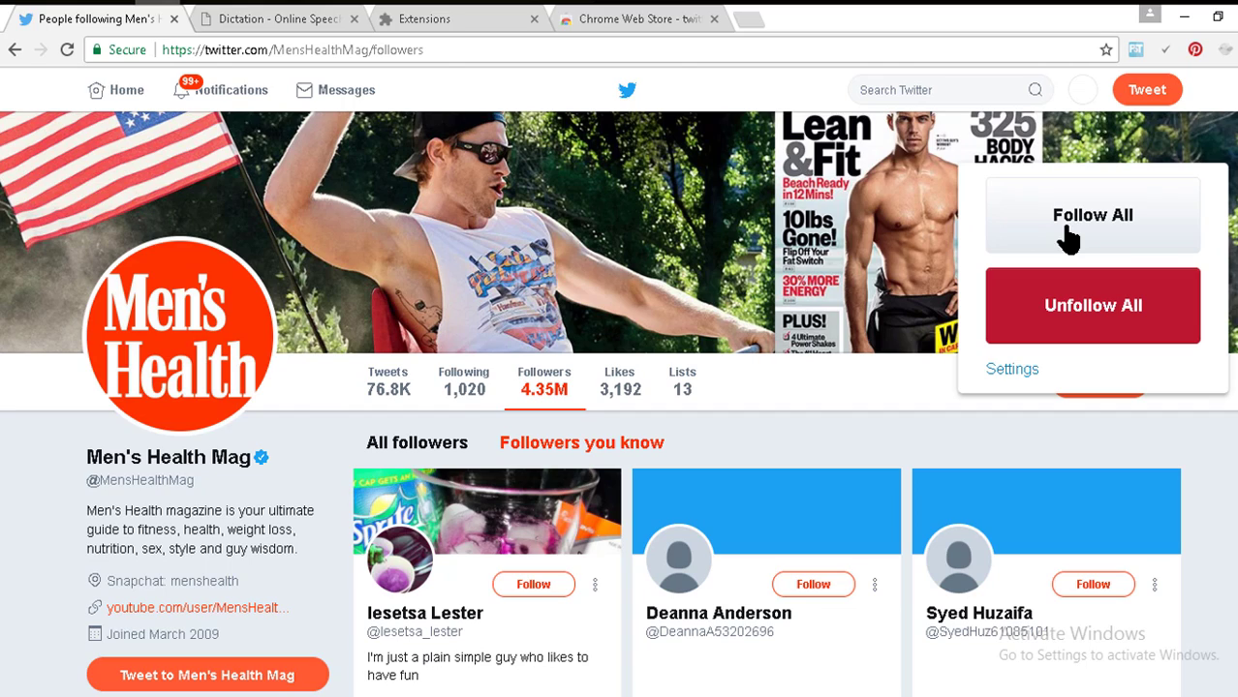
left_click(1017, 371)
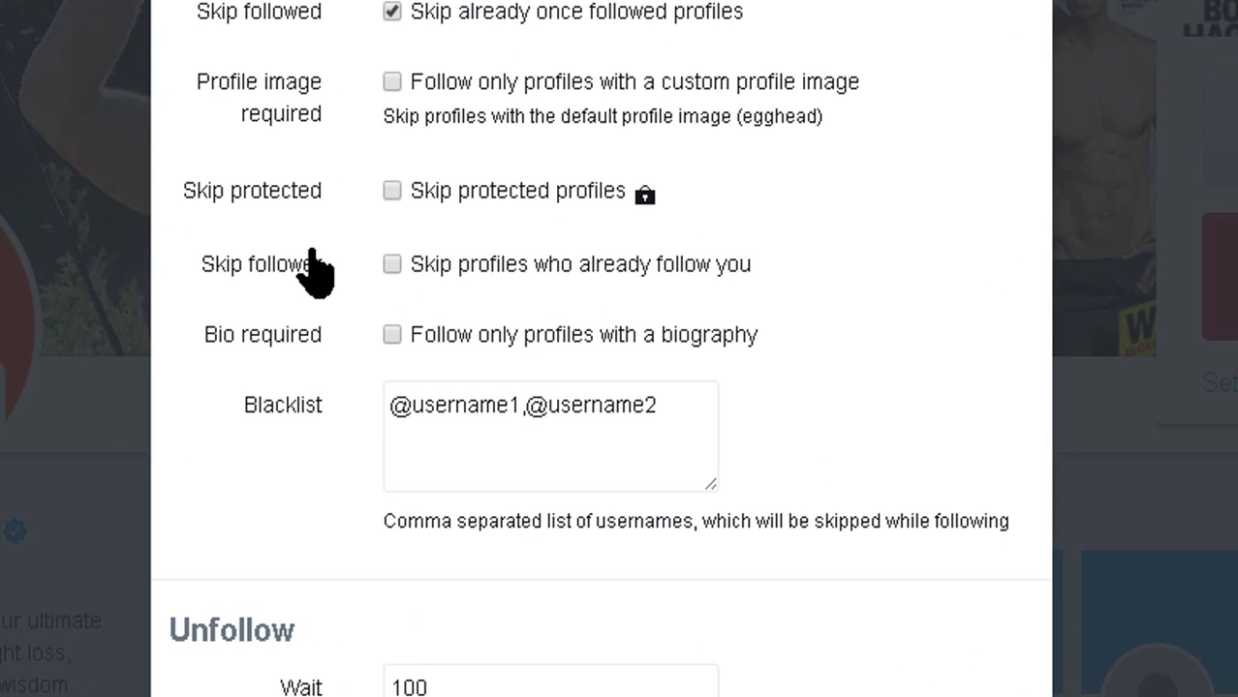
Step: Take an area screenshot of the 'Skip profiles who already follow you' option
key("Print")
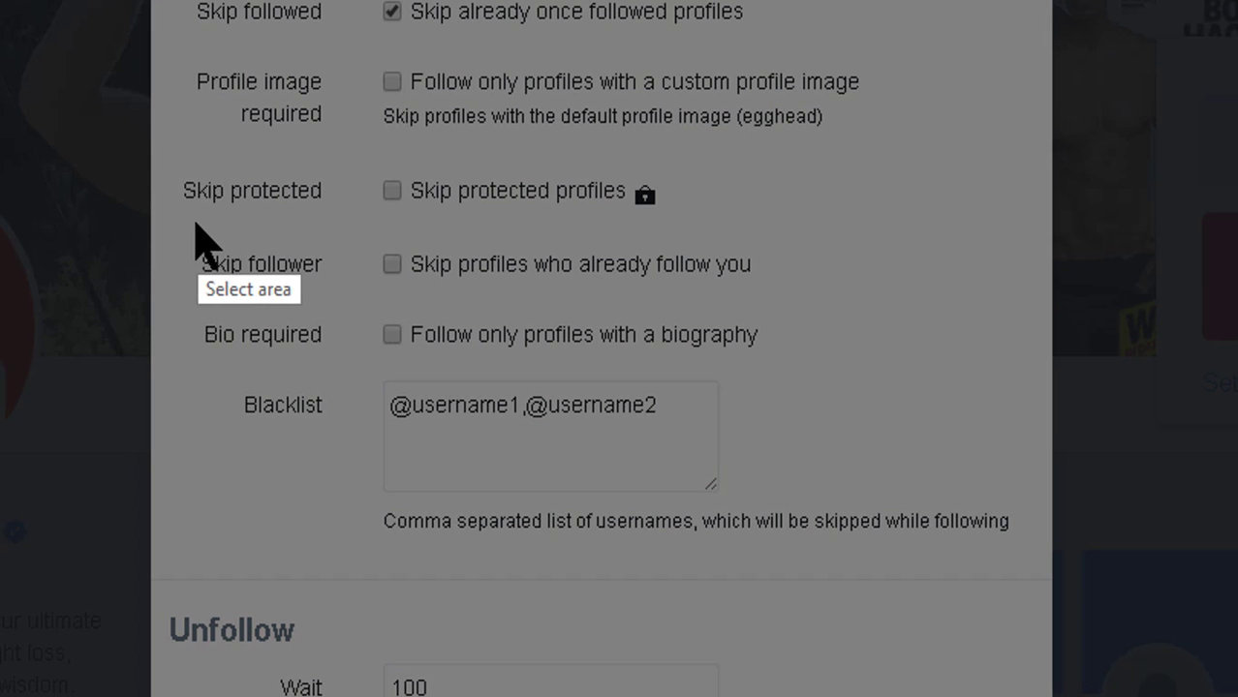
left_click_drag(178, 207, 774, 310)
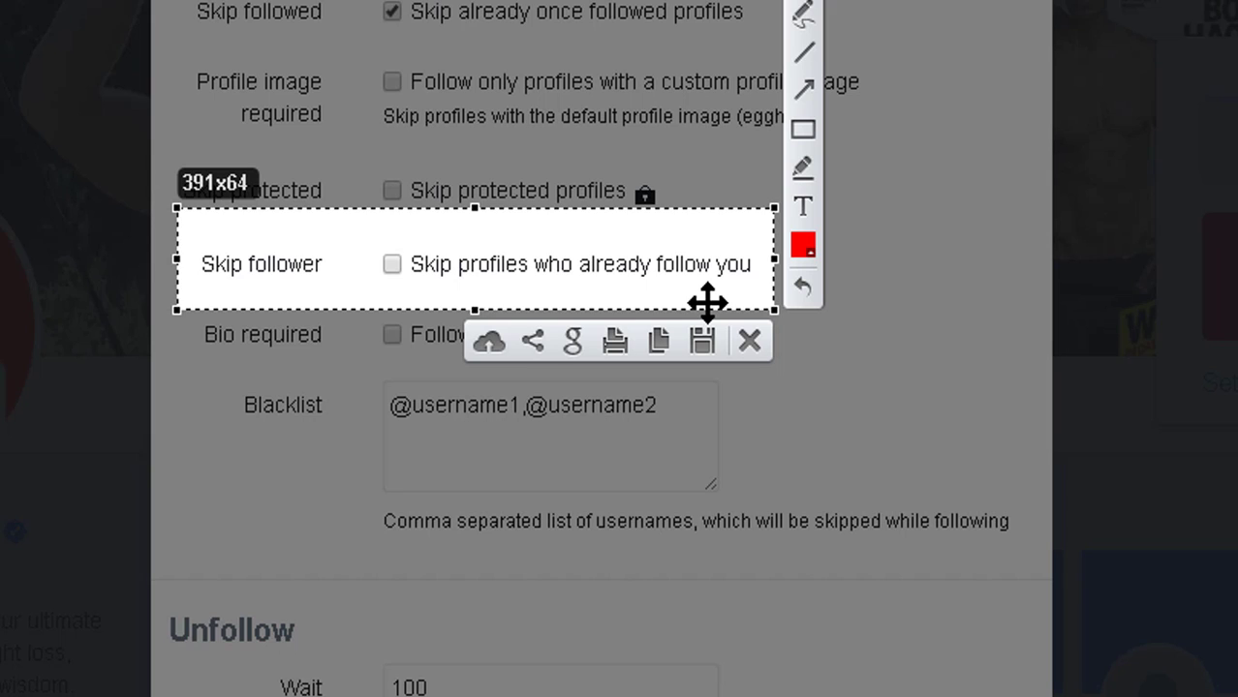
left_click(750, 340)
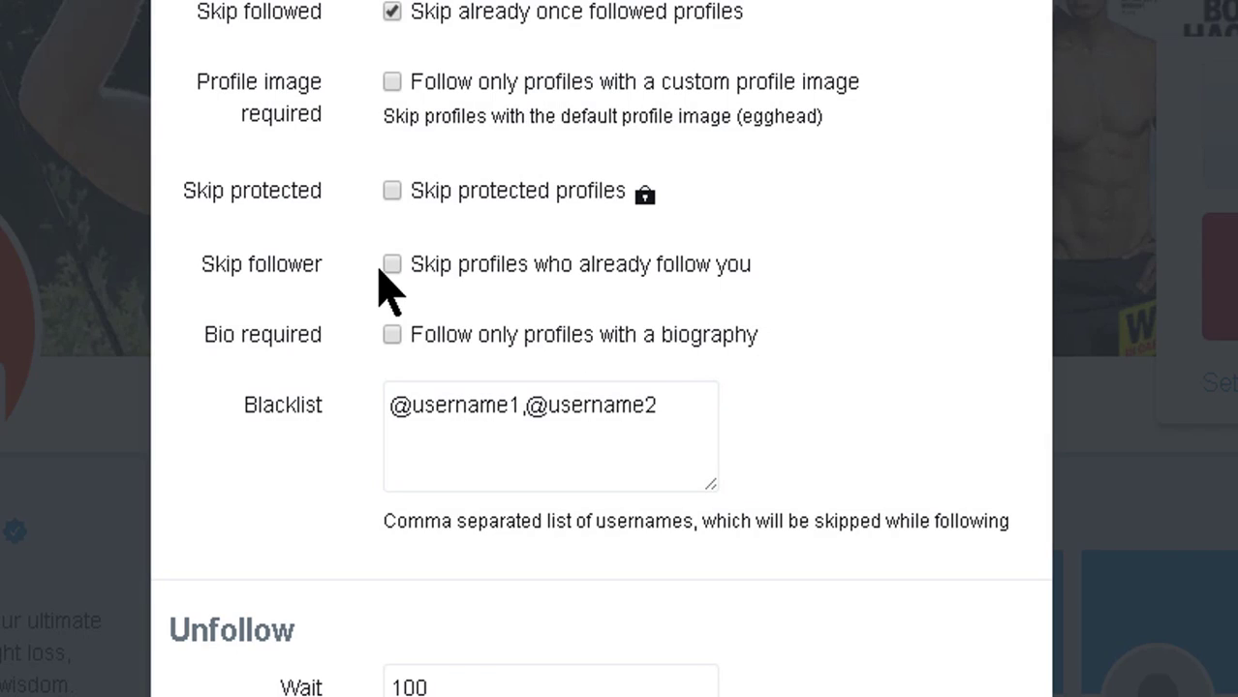
Step: Tick 'Skip profiles who already follow you' and 'Follow only profiles with a custom profile image'
left_click(392, 265)
scroll(876, 271, "up", 1)
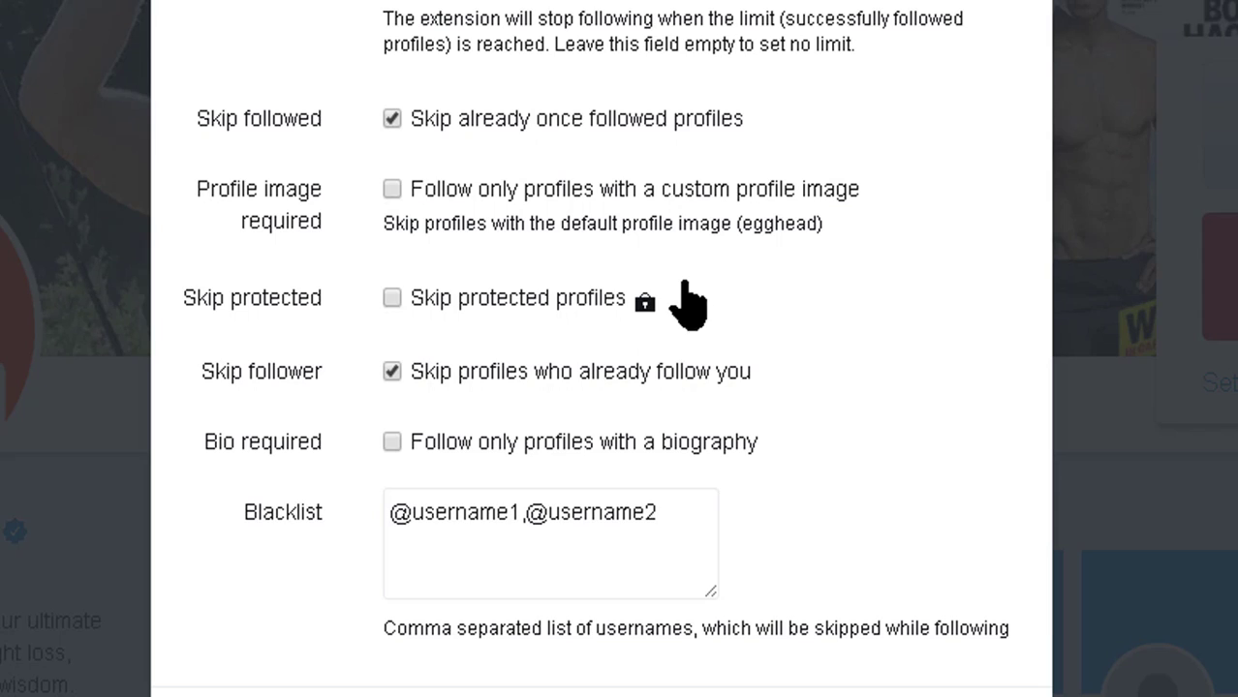
scroll(724, 291, "down", 1)
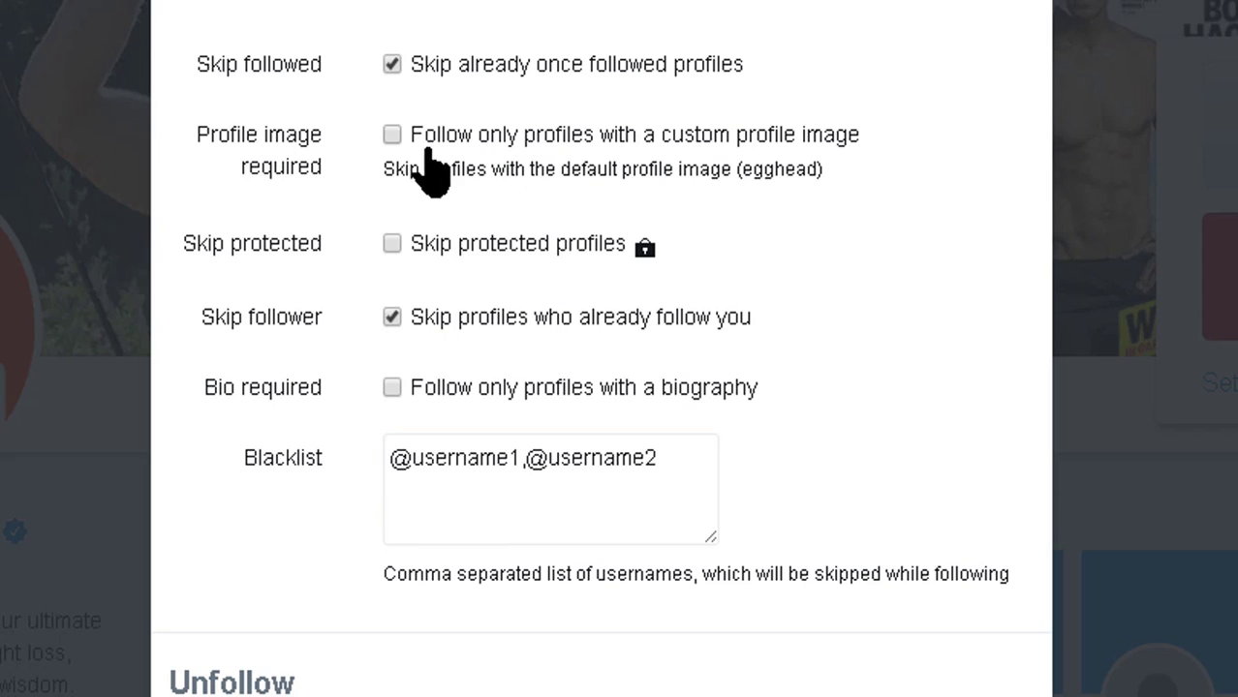
left_click(393, 136)
scroll(524, 175, "down", 1)
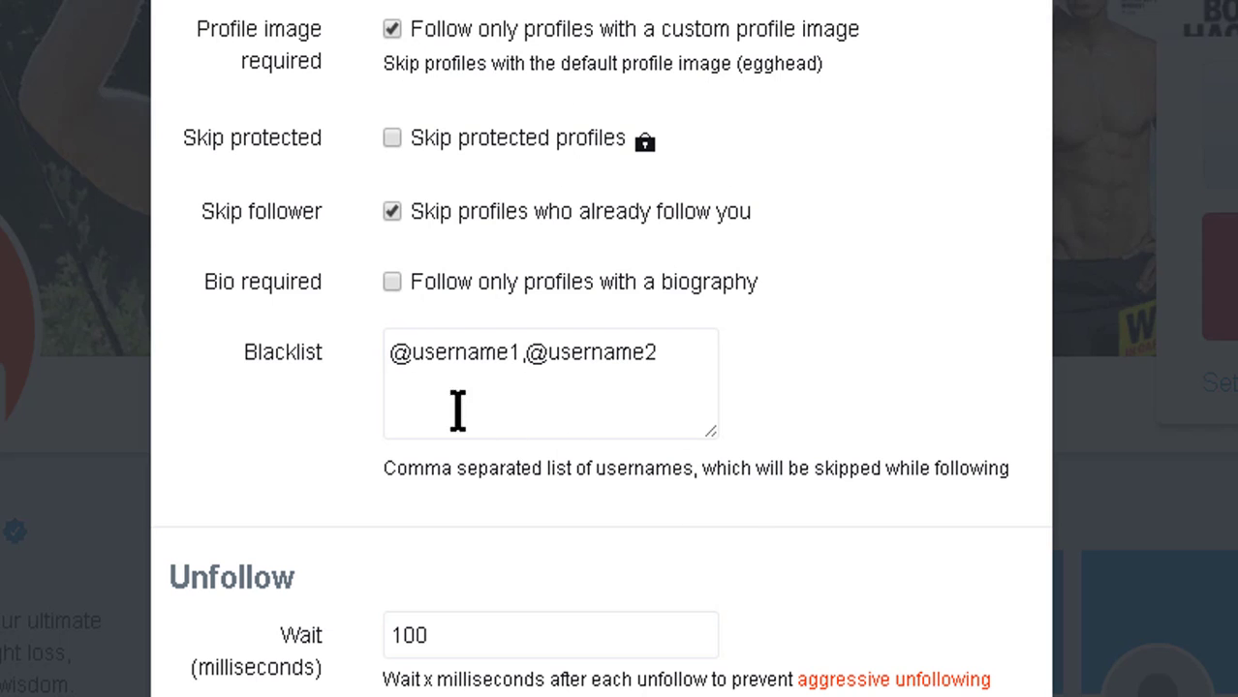
scroll(304, 351, "down", 4)
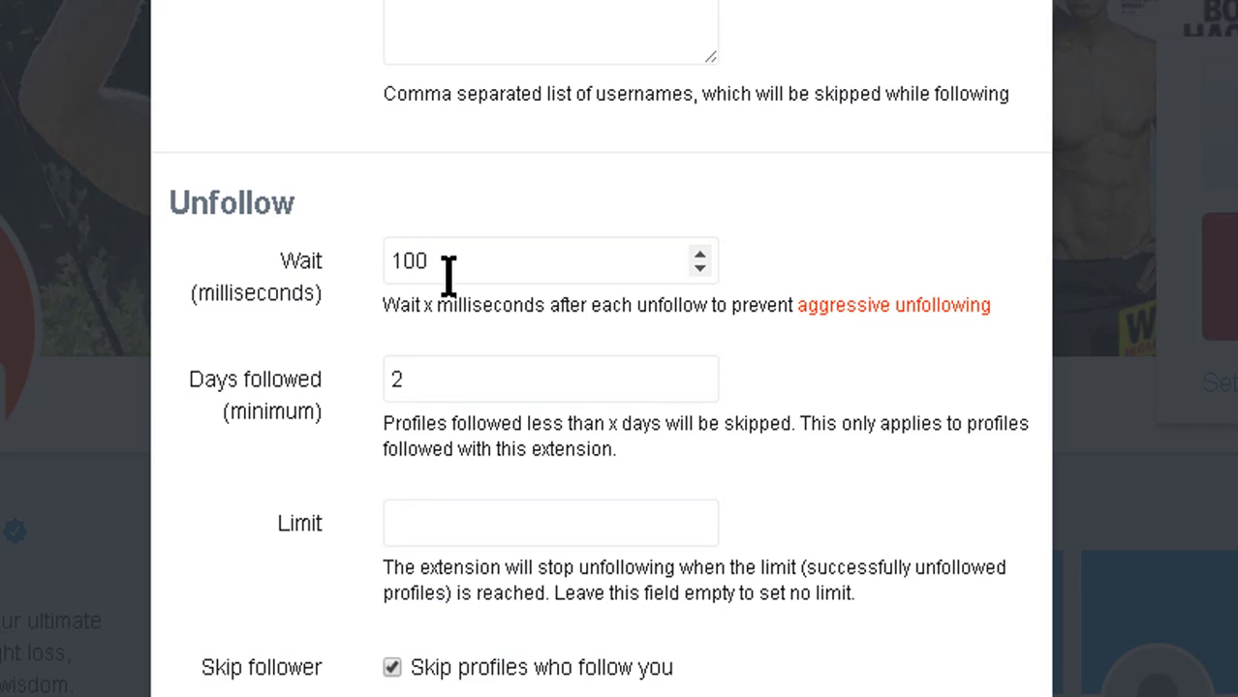
Step: In the Unfollow section, set Days followed to 3 and tick 'Skip verified accounts'
scroll(254, 282, "down", 2)
double_click(383, 224)
type("3")
scroll(230, 295, "up", 1)
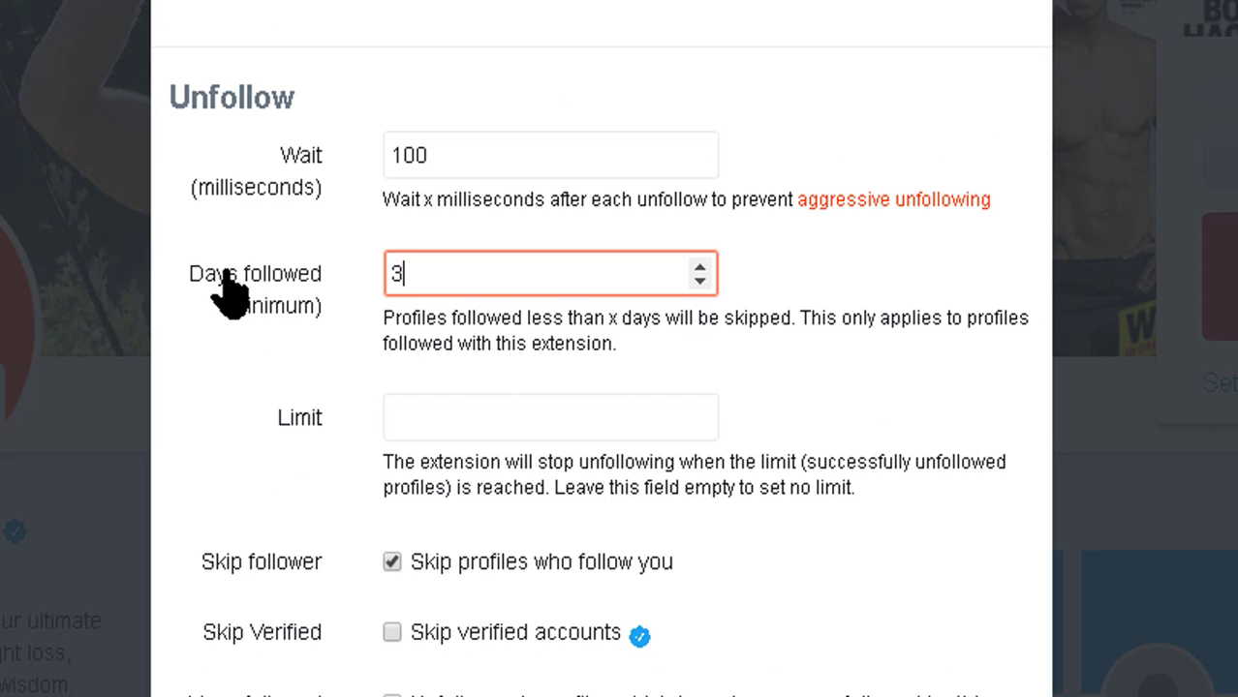
scroll(385, 339, "down", 4)
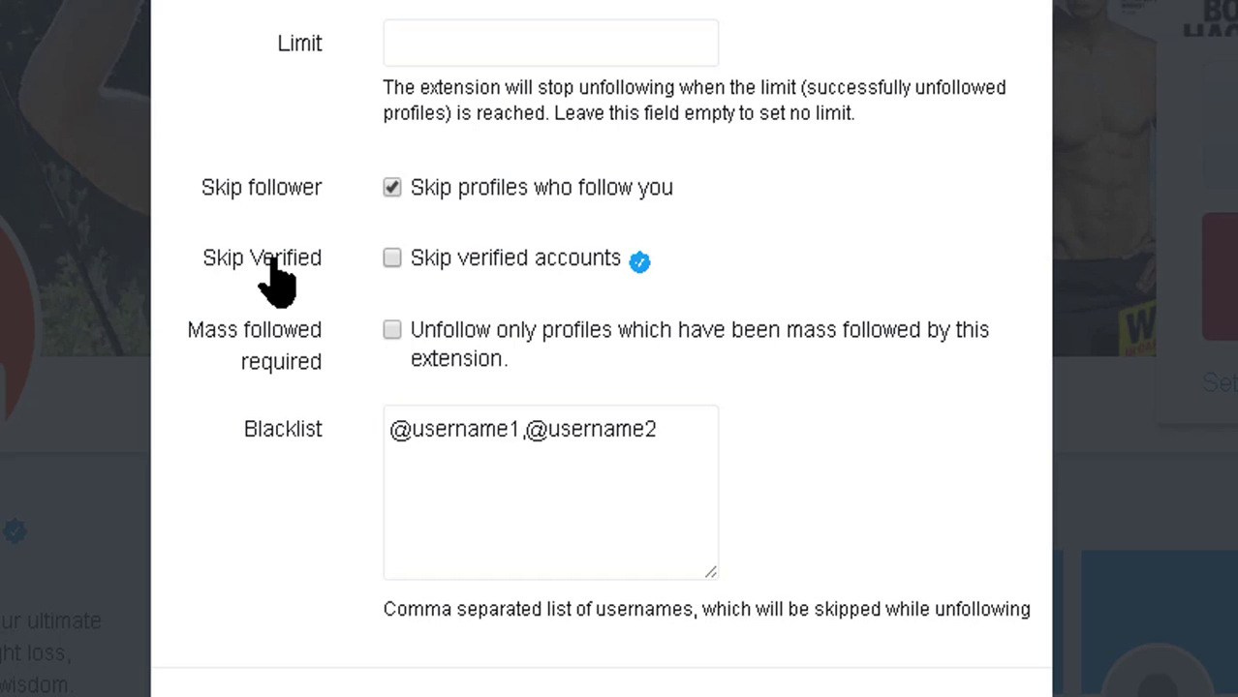
left_click(393, 260)
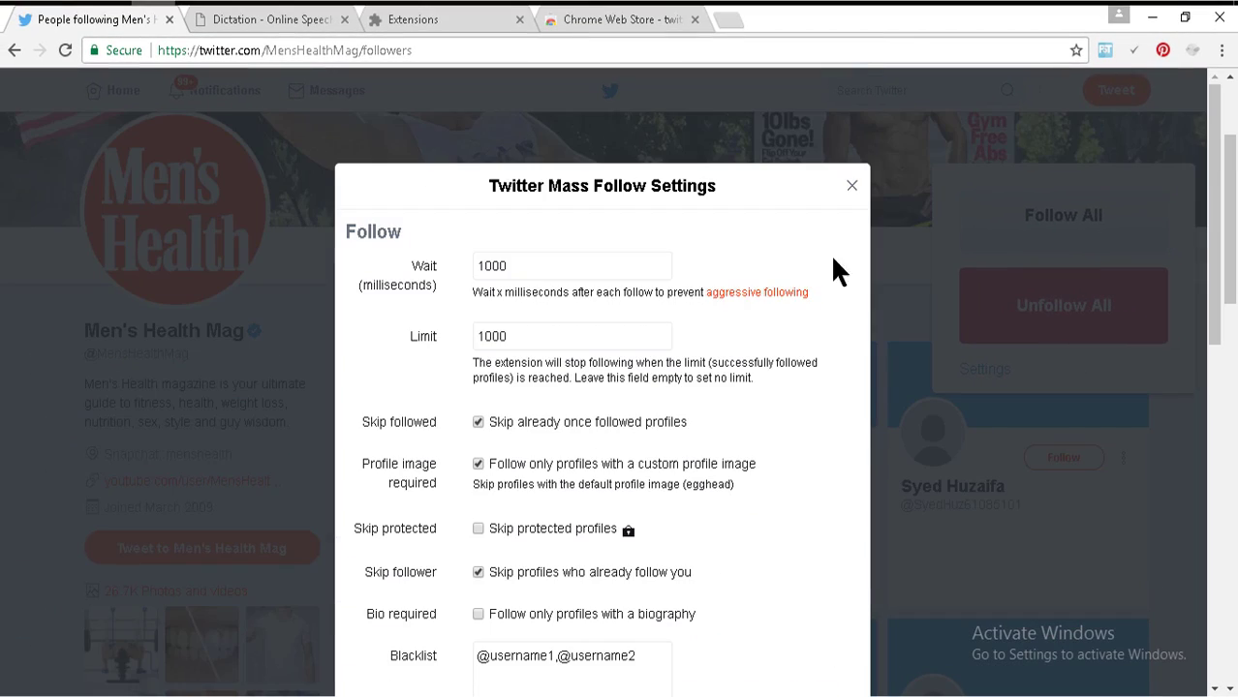
Step: Close the Mass Follow settings and run Follow All on Men's Health Mag's followers
scroll(828, 276, "down", 2)
scroll(926, 243, "up", 2)
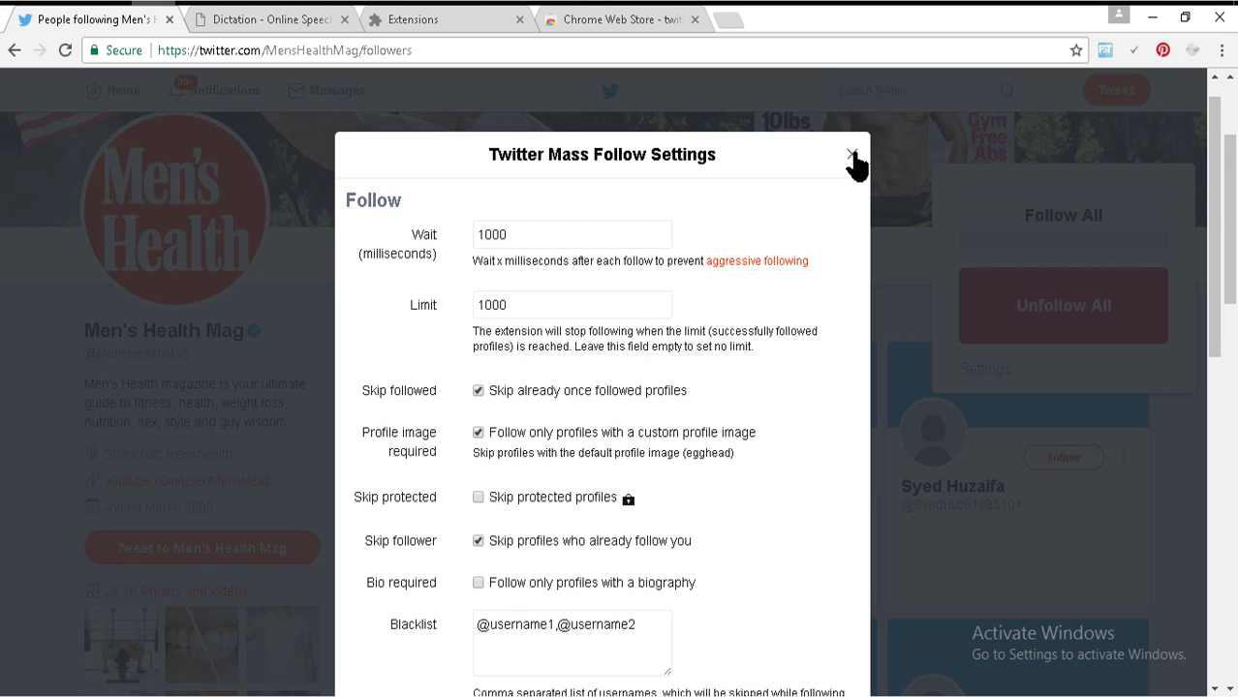
left_click(851, 156)
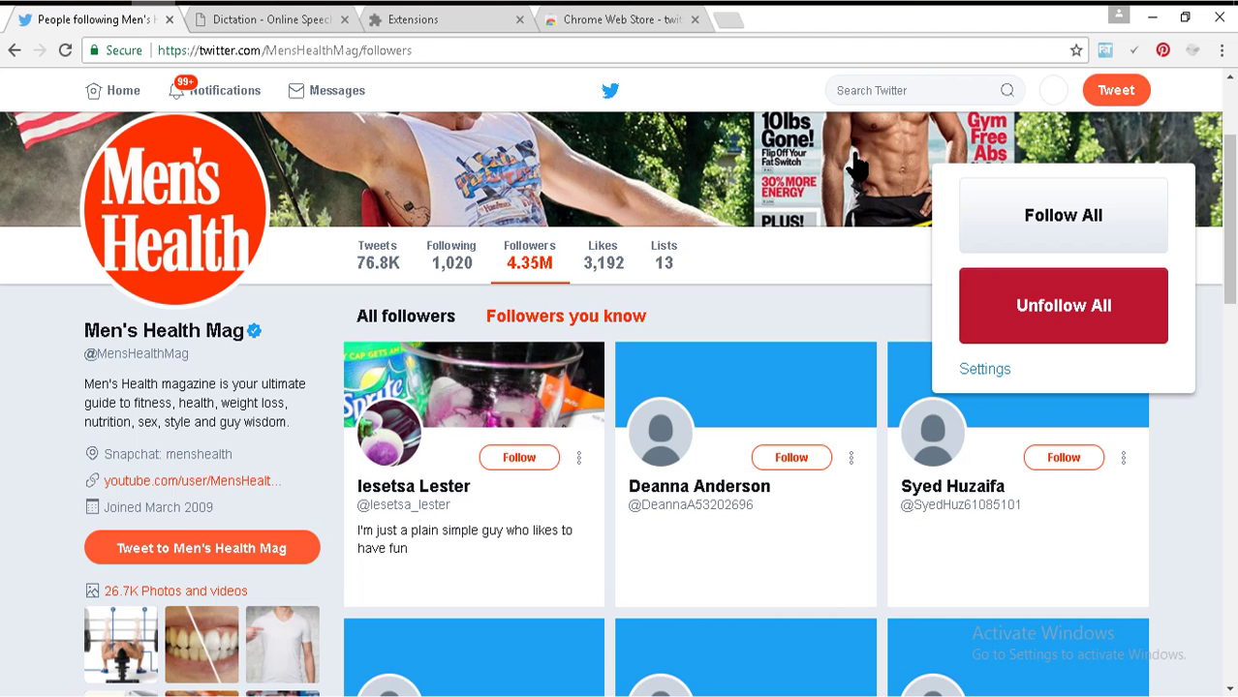
left_click(1054, 225)
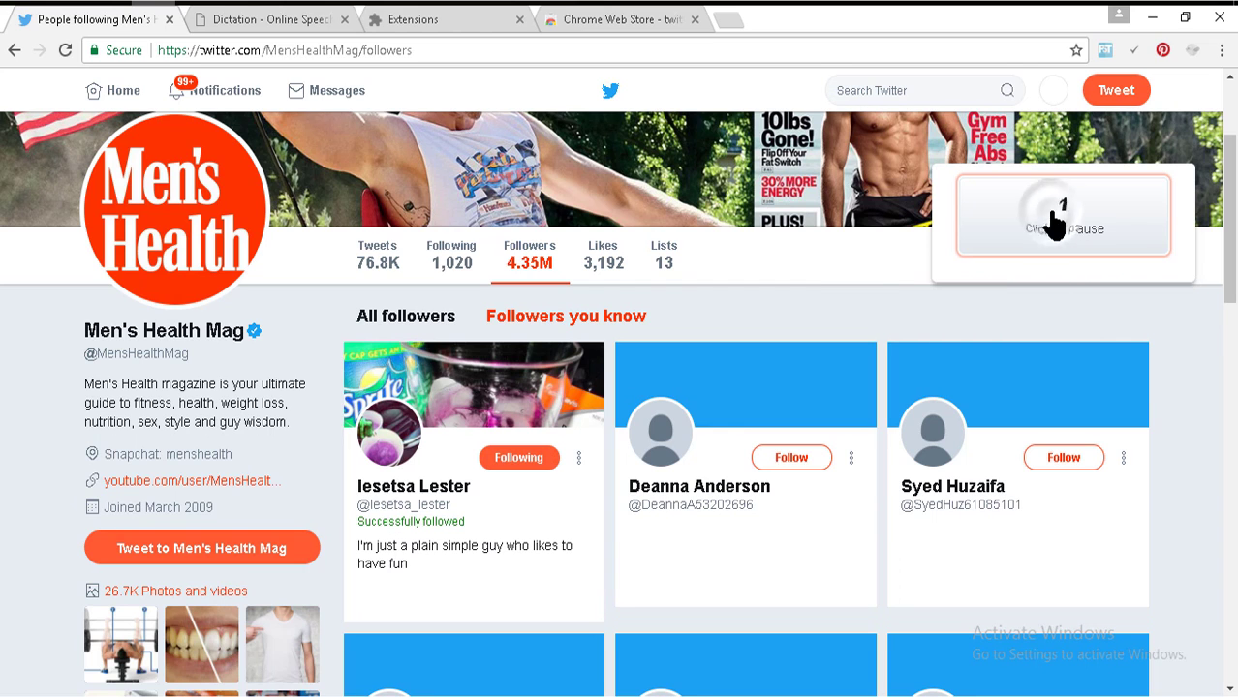